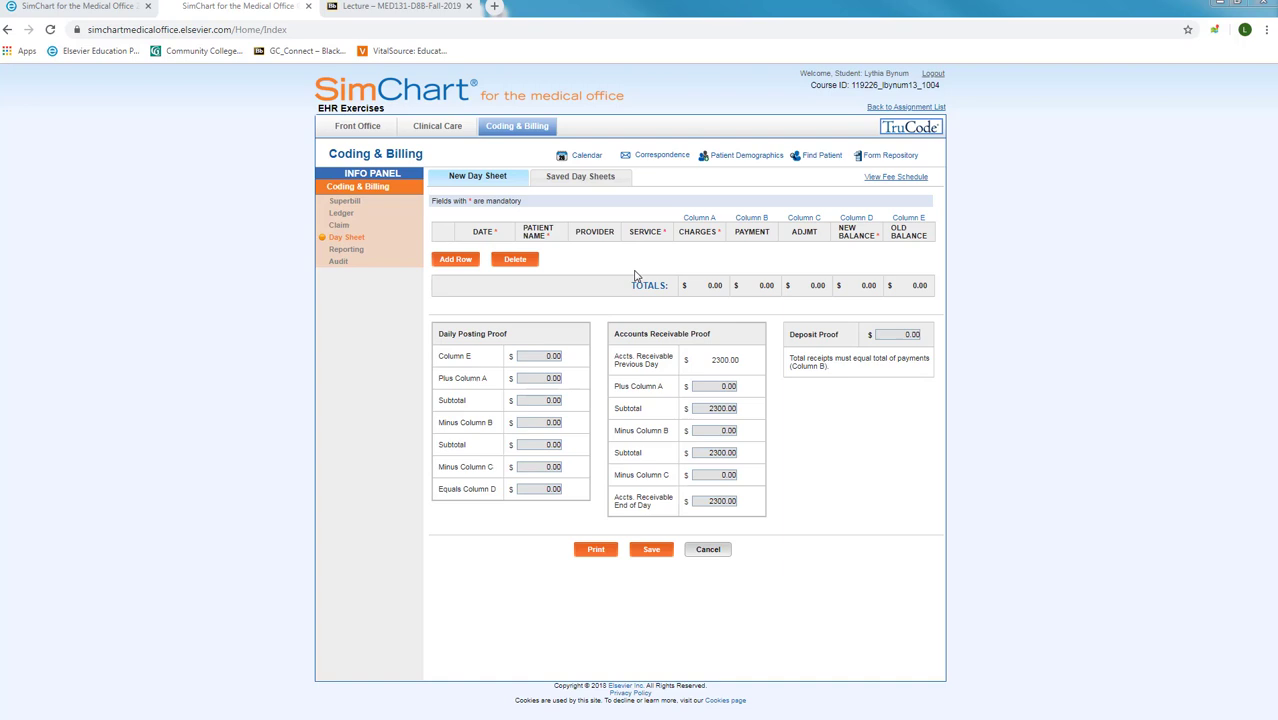
Step: Add a day-sheet row dated 10/15/2019 and enter the test patient's name
left_click(453, 261)
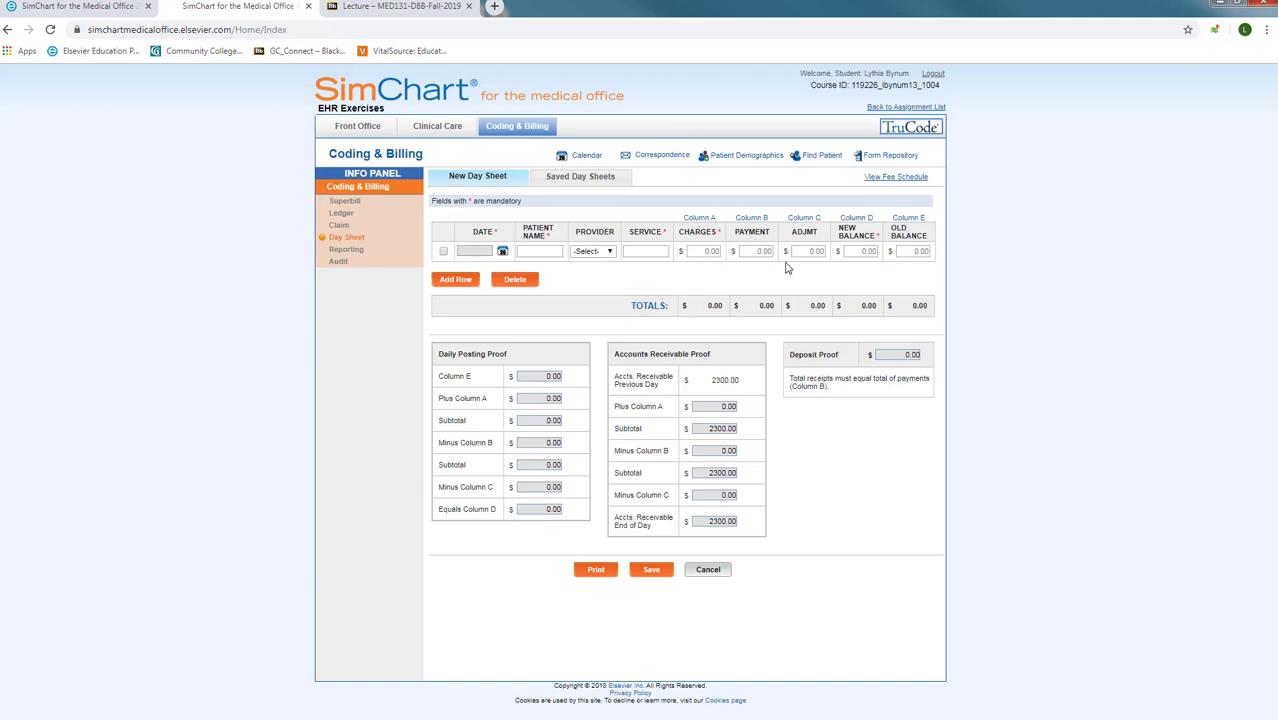
left_click(503, 251)
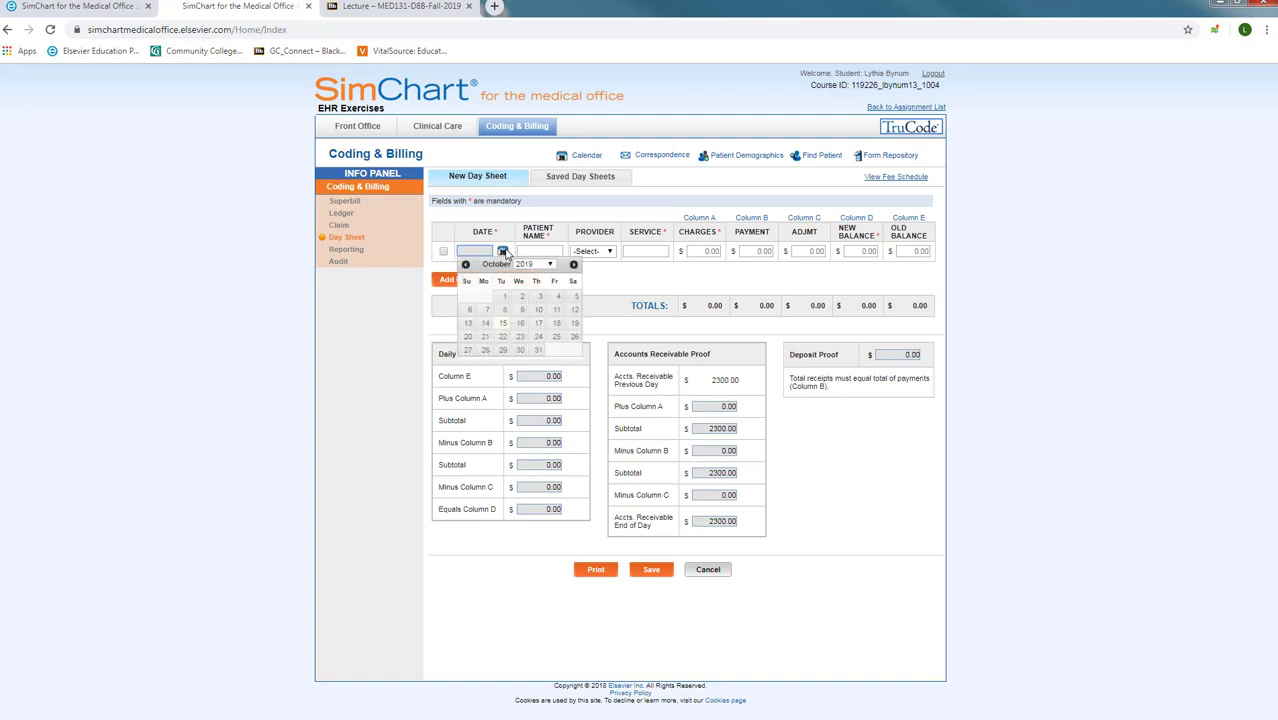
left_click(503, 325)
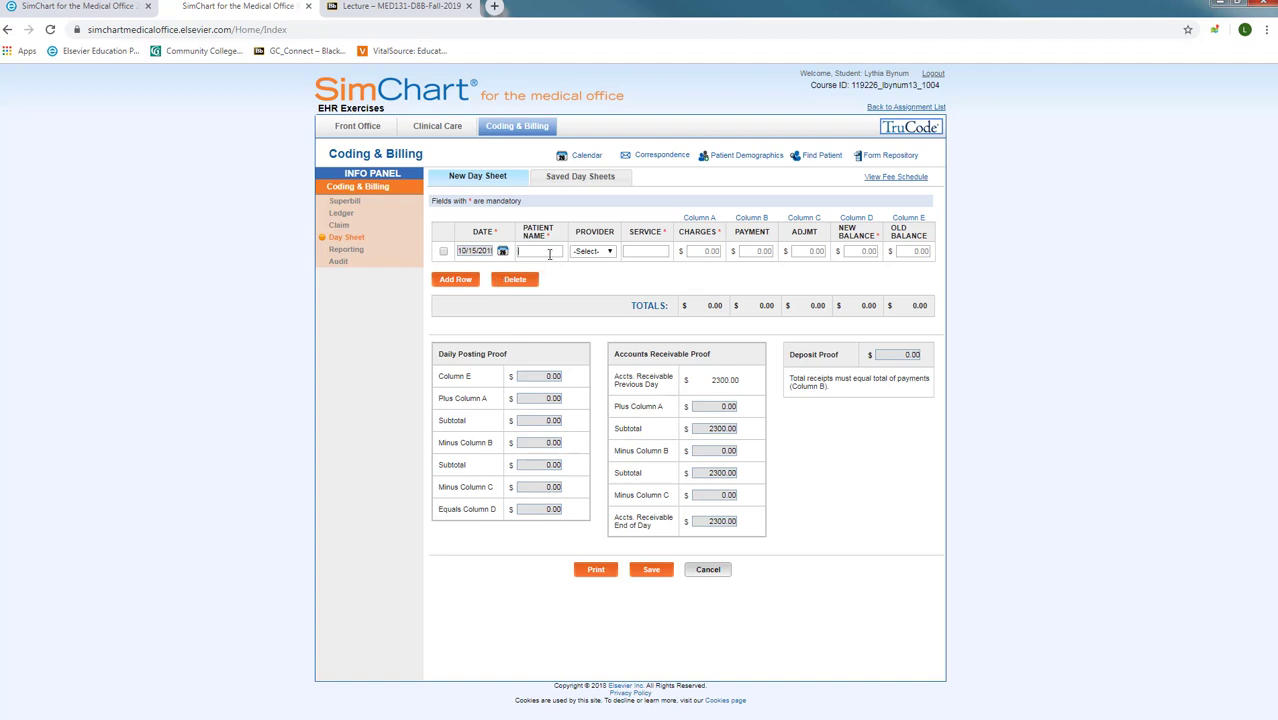
left_click(549, 254)
type("TEST")
type(",")
type(" PATIENT M")
type("I")
Step: Assign the first provider to row 1 and enter the services EP OV, CBC
left_click(590, 252)
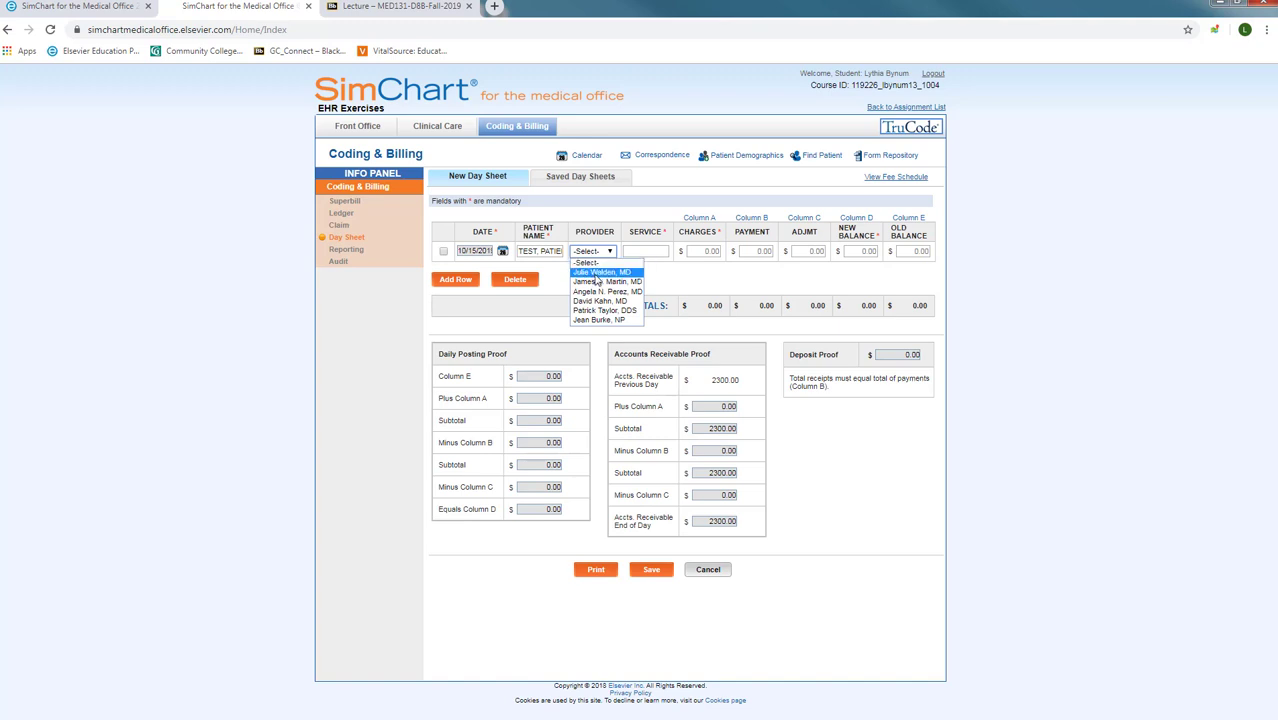
left_click(600, 273)
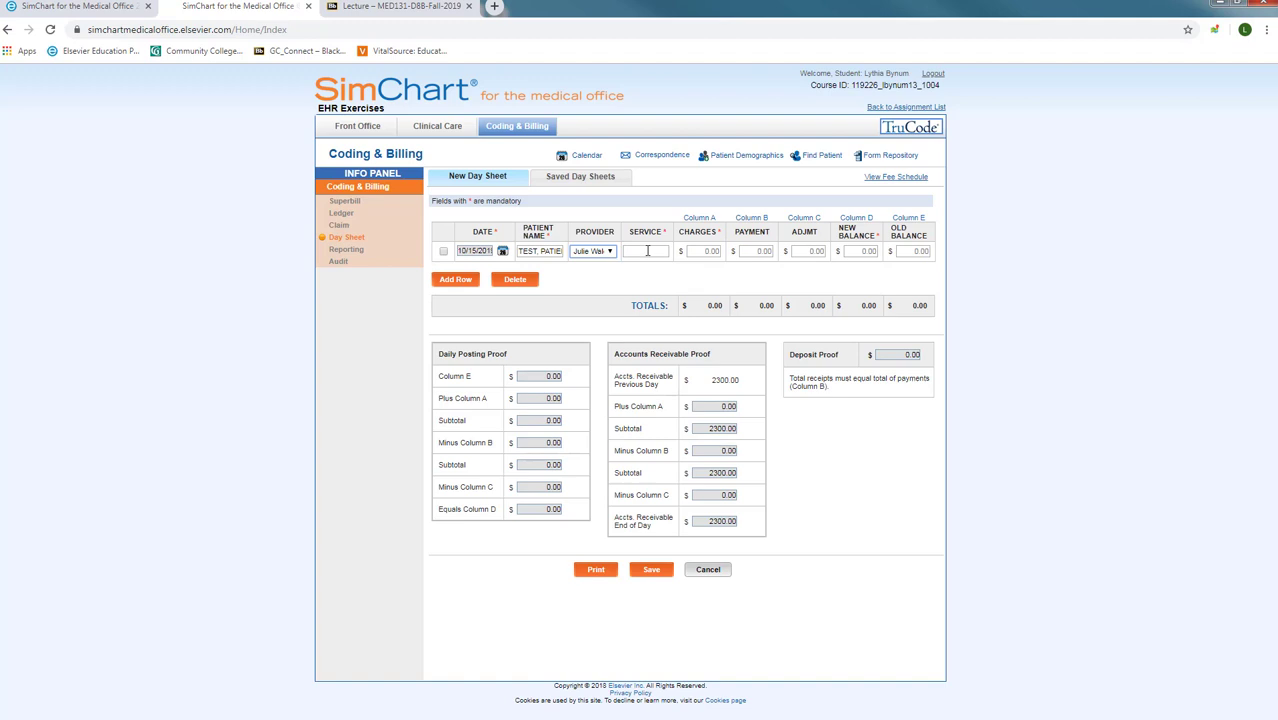
left_click(647, 251)
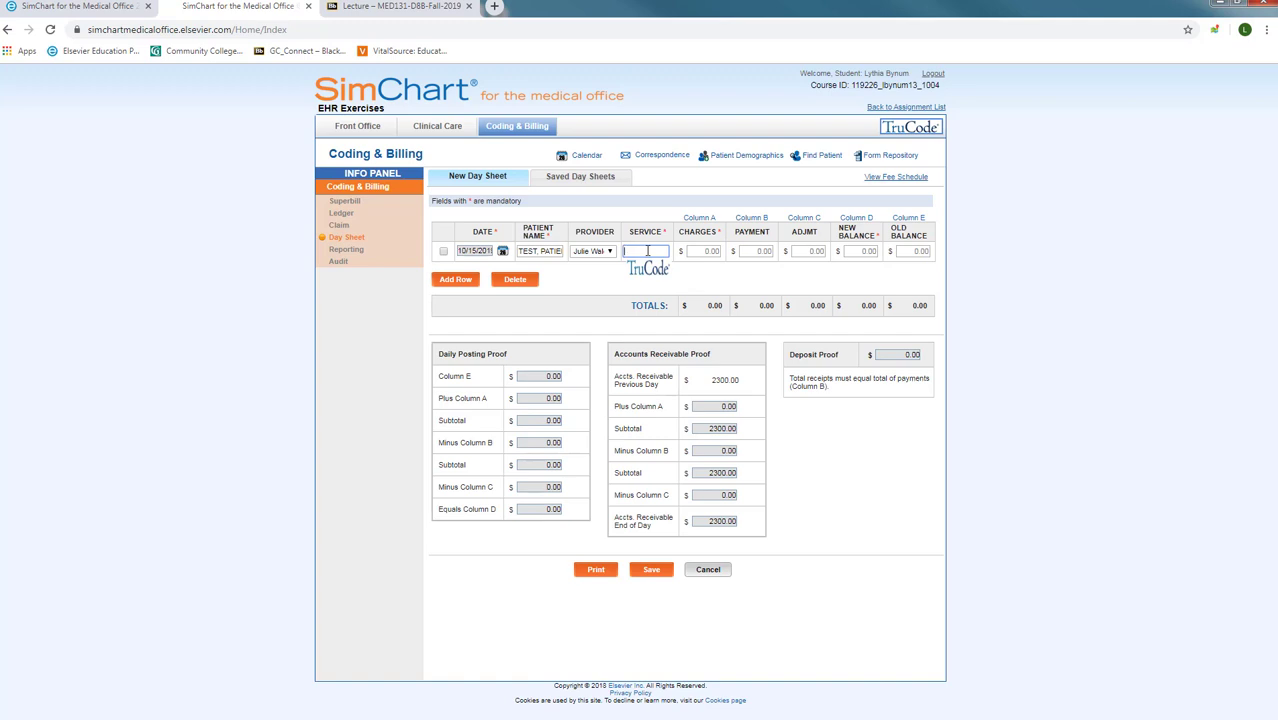
type("EP")
type(" OV C")
type("O")
type("C")
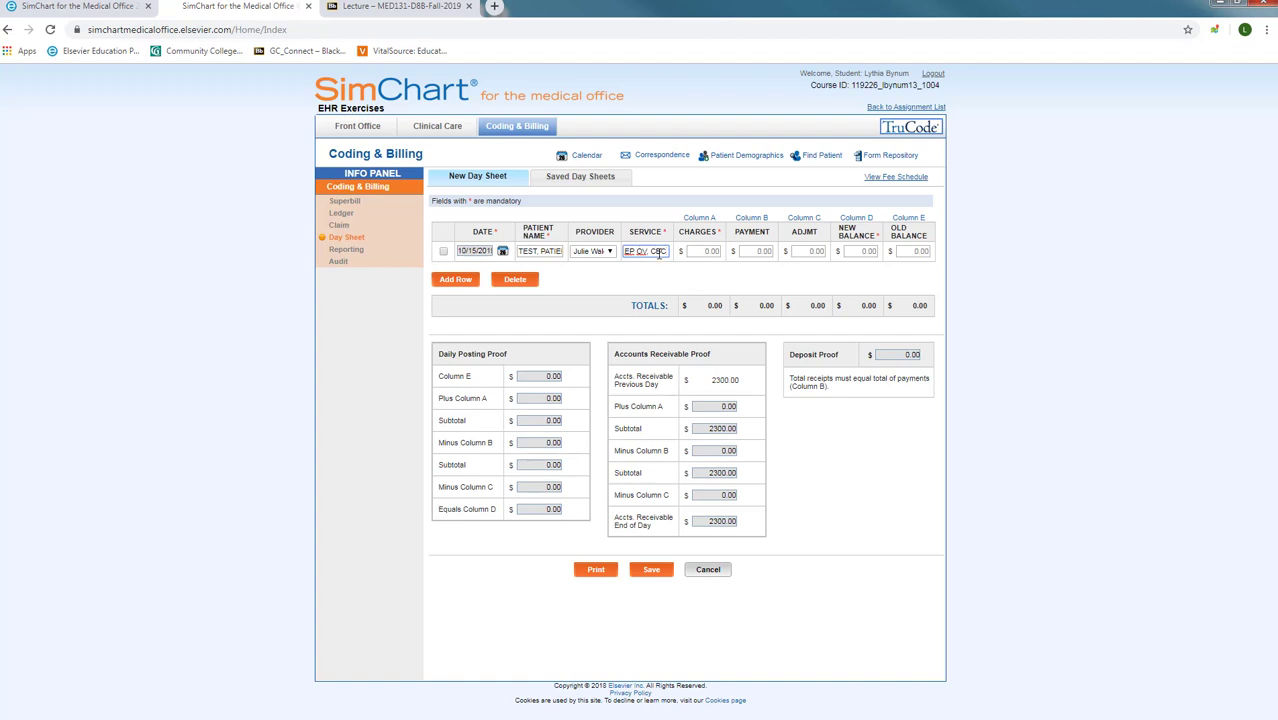
Step: Enter a 70.00 charge, 10.00 payment and 0.00 adjustment in the first row
left_click(697, 251)
type("70.00")
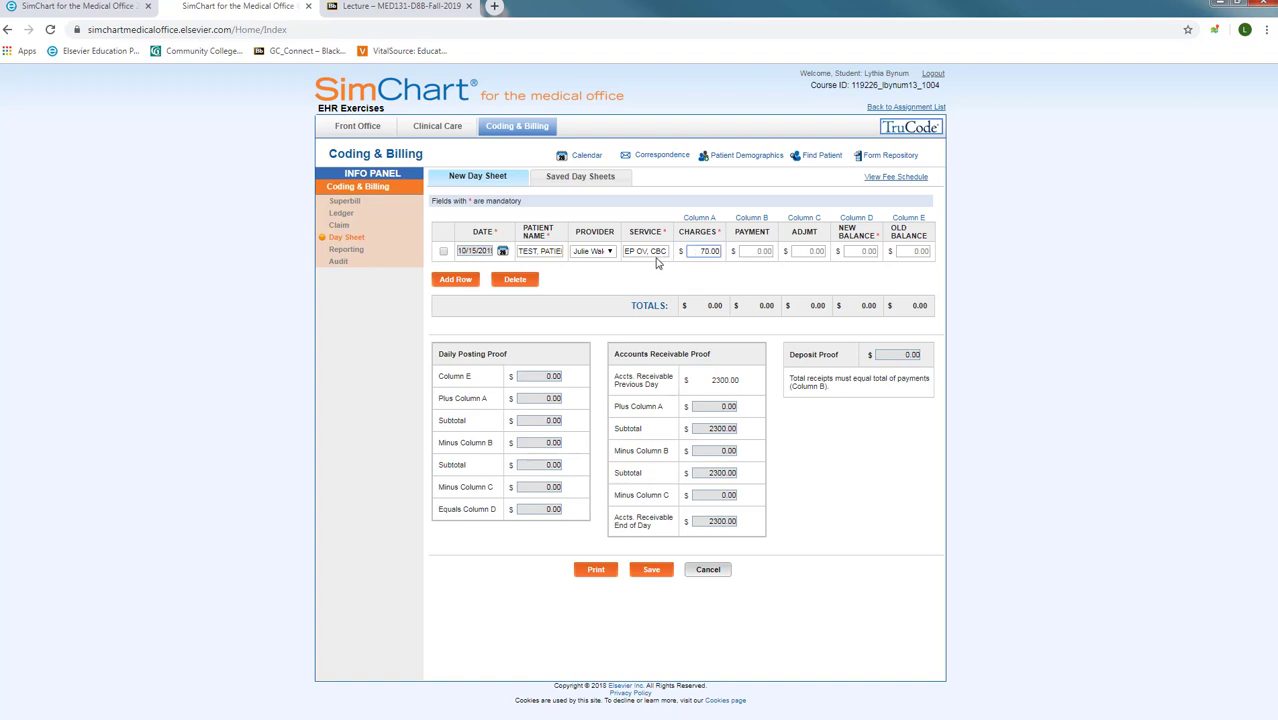
left_click(758, 252)
double_click(760, 252)
type("10.00")
left_click(807, 251)
type("0.00")
key("Tab")
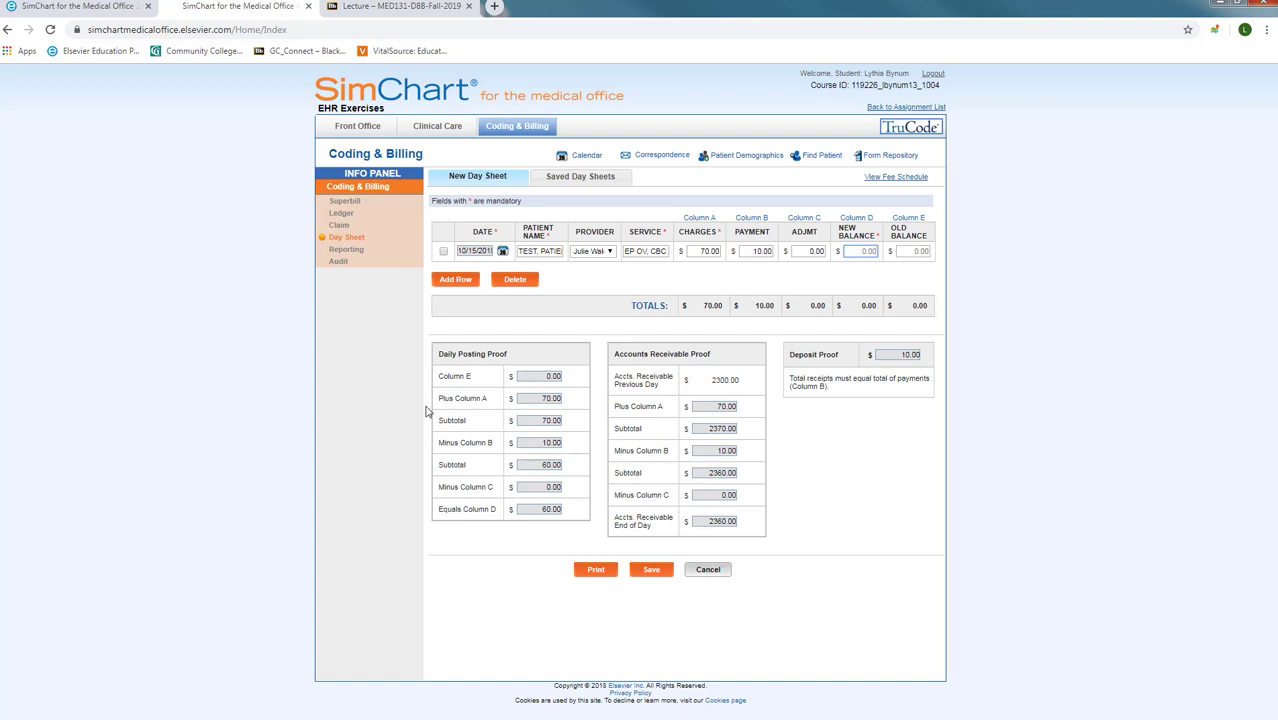
Step: Set the first row's old balance to 20.00 and new balance to 80.00
left_click(912, 251)
type("20.00")
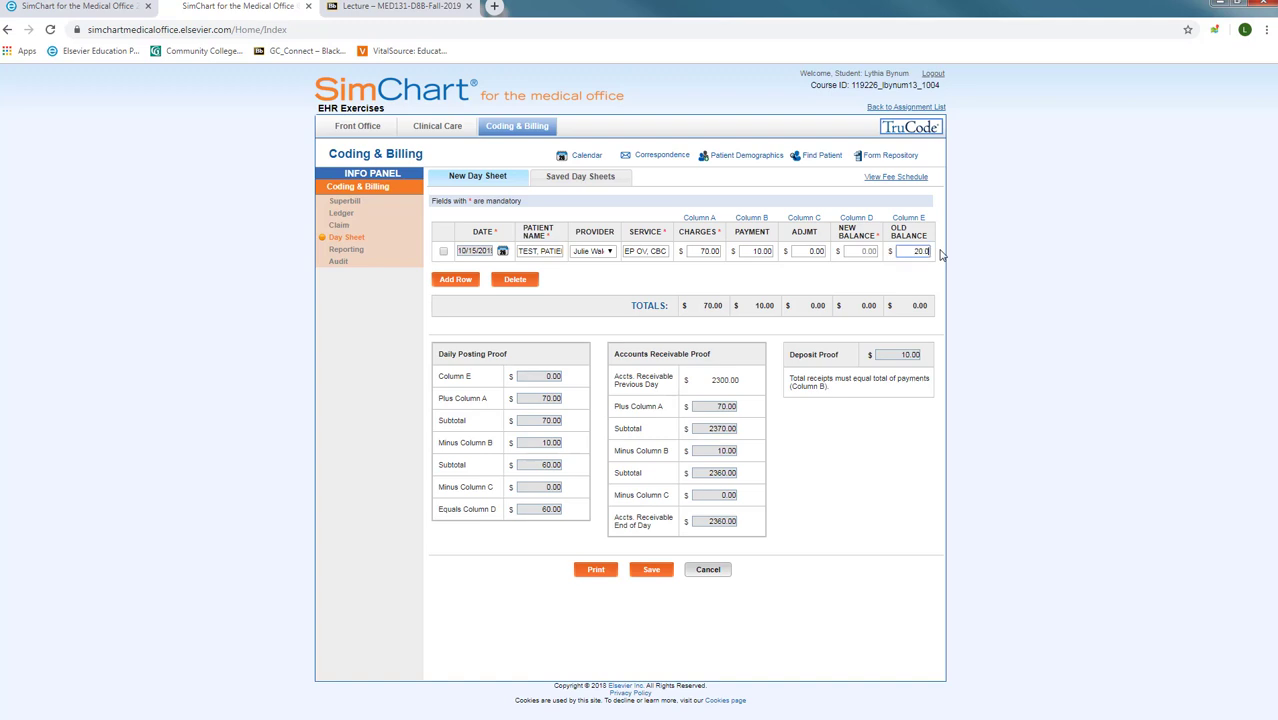
left_click(855, 251)
left_click(864, 251)
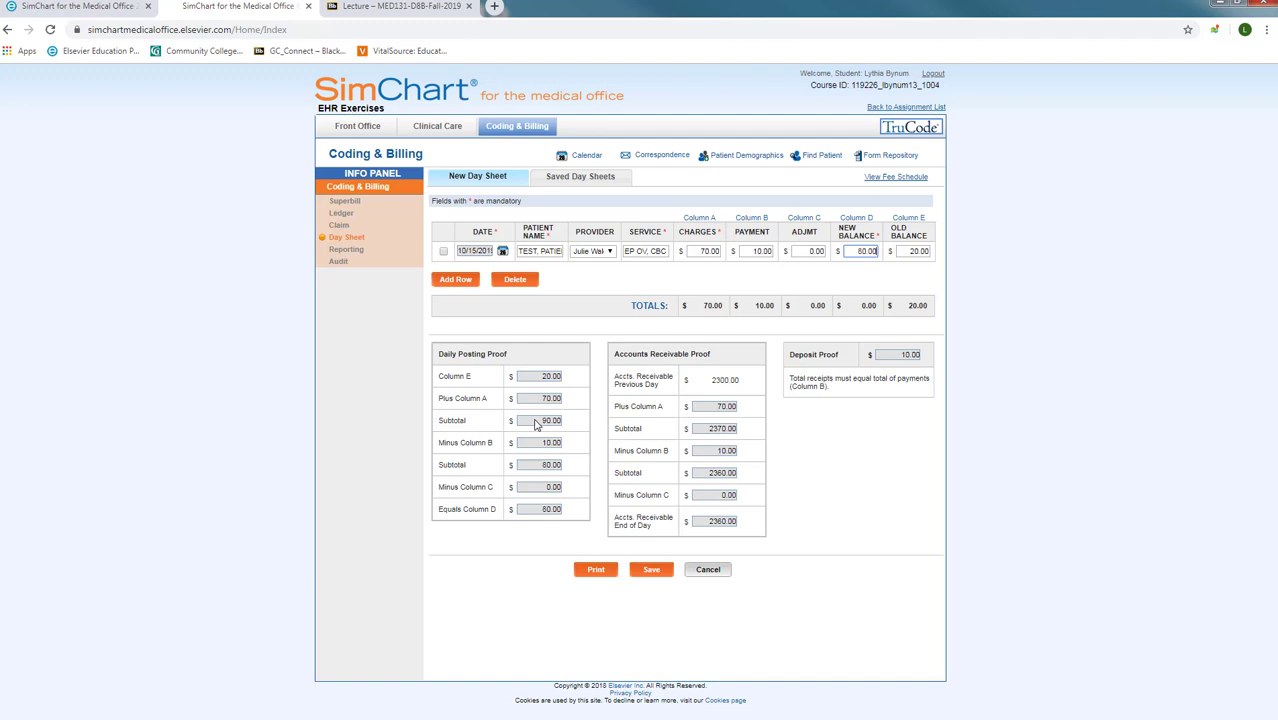
key("Tab")
Step: Add a second row dated 10/15/2019 with the second patient's name, a provider and service 99213
left_click(452, 289)
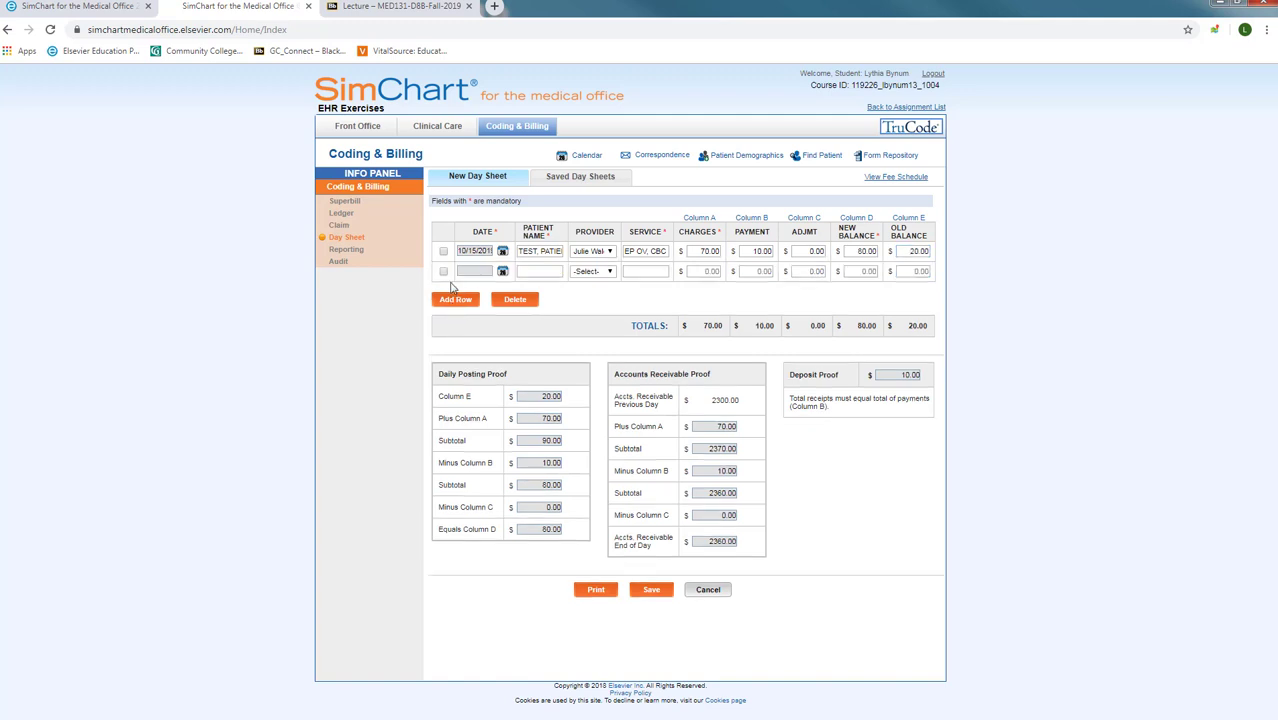
left_click(502, 272)
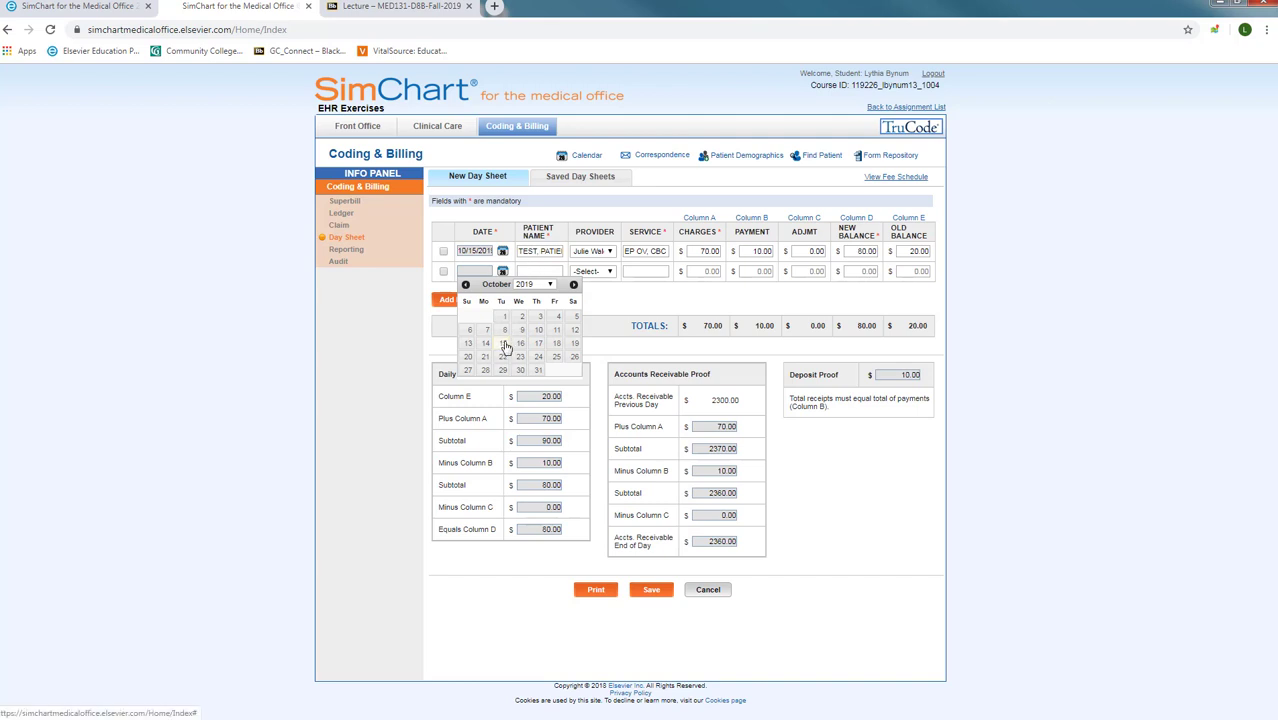
left_click(503, 343)
left_click(537, 275)
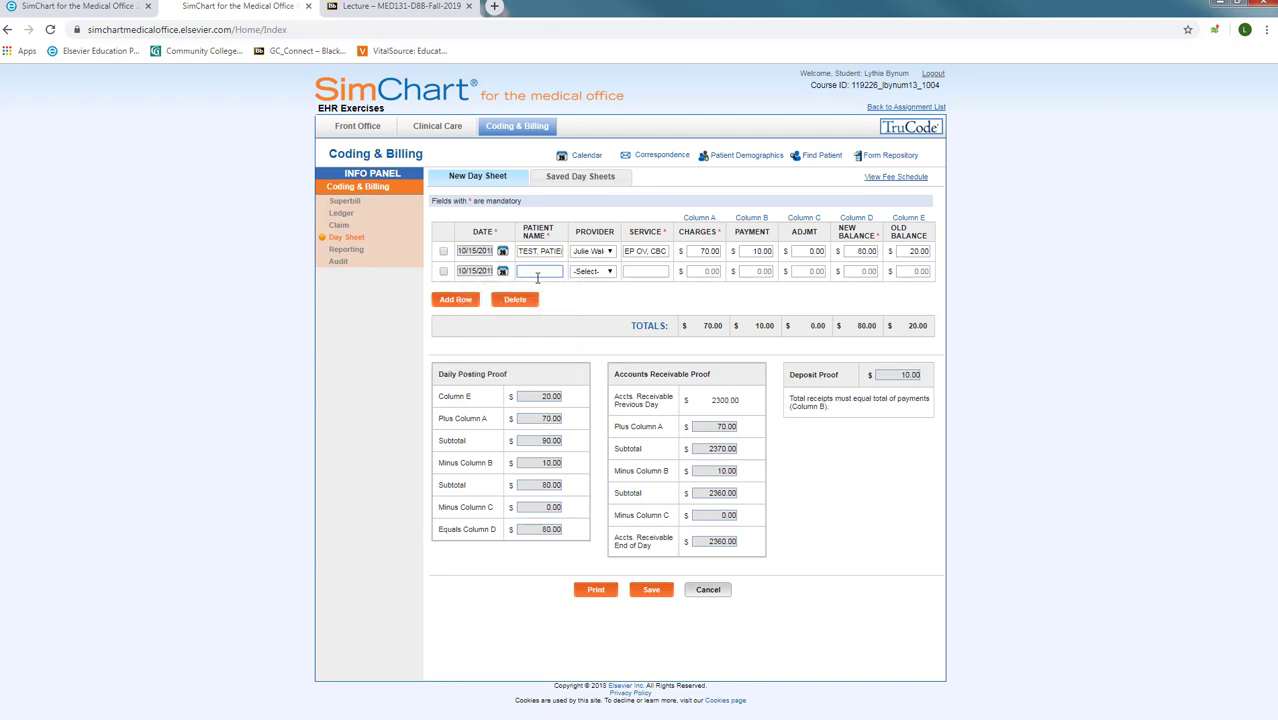
key("Tab")
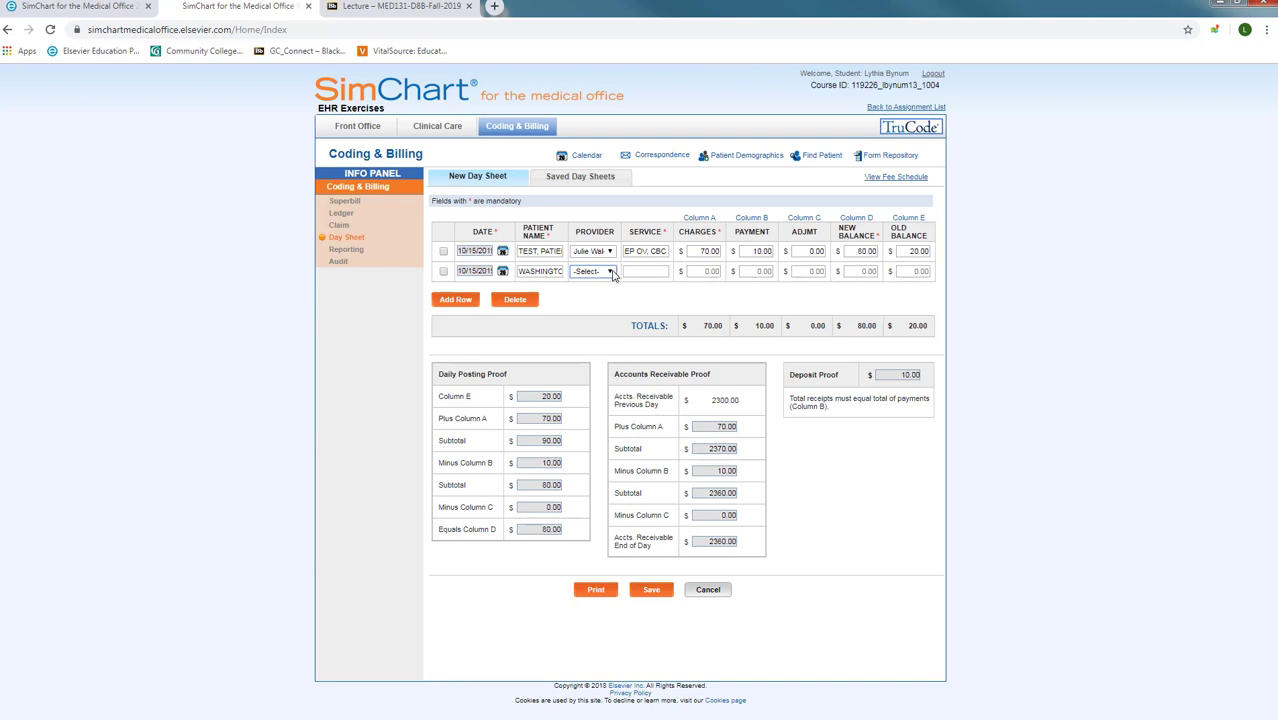
left_click(612, 272)
left_click(606, 302)
left_click(651, 270)
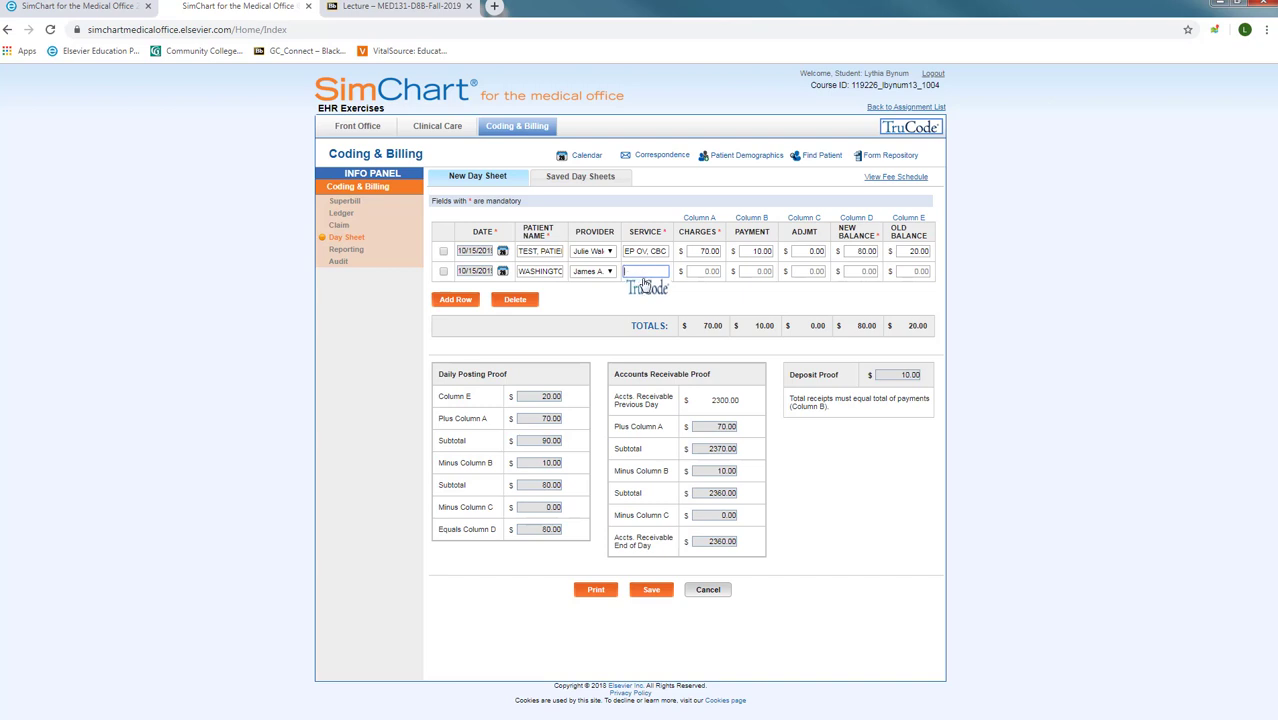
type("99213")
Step: Enter row 2's 50.00 charge, 10.00 payment, 0.00 adjustment, 20.00 old and 60.00 new balance
key("Tab")
type("50.00")
key("Tab")
type("10.00")
key("Tab")
type("0.0")
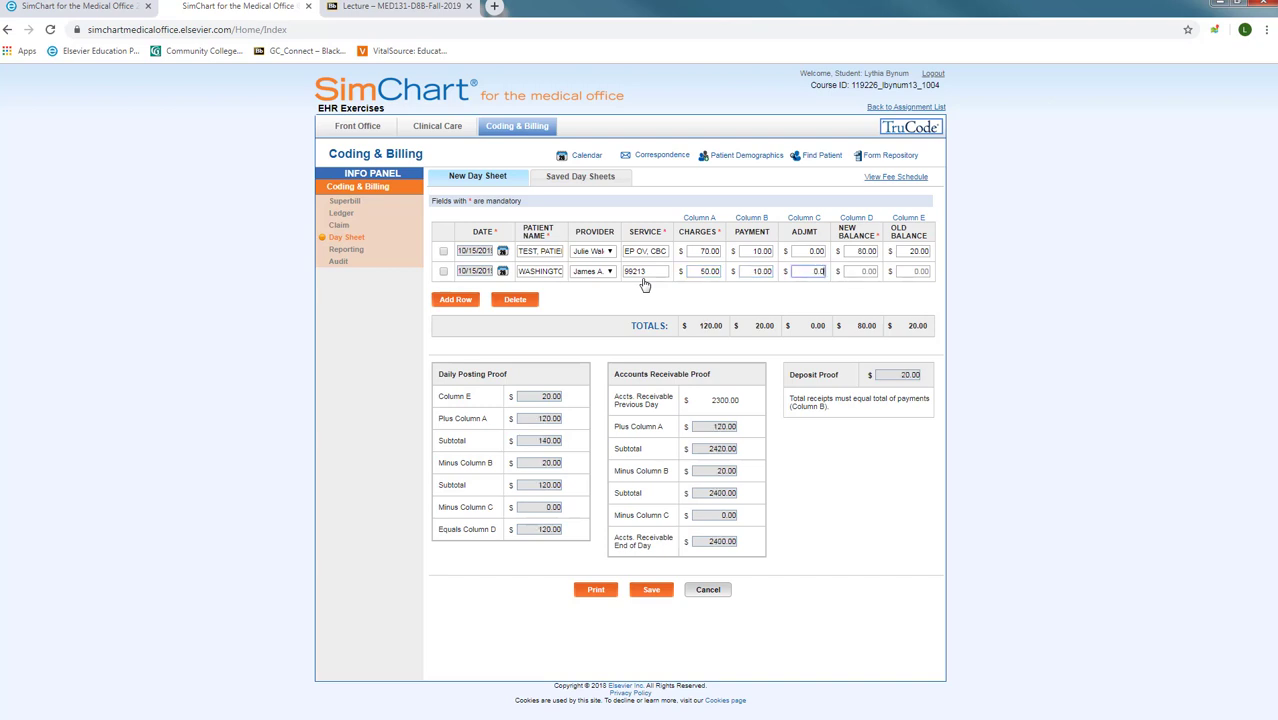
type("0")
key("Tab")
key("Tab")
type("20.00")
key("Tab")
left_click(858, 271)
type("60.00")
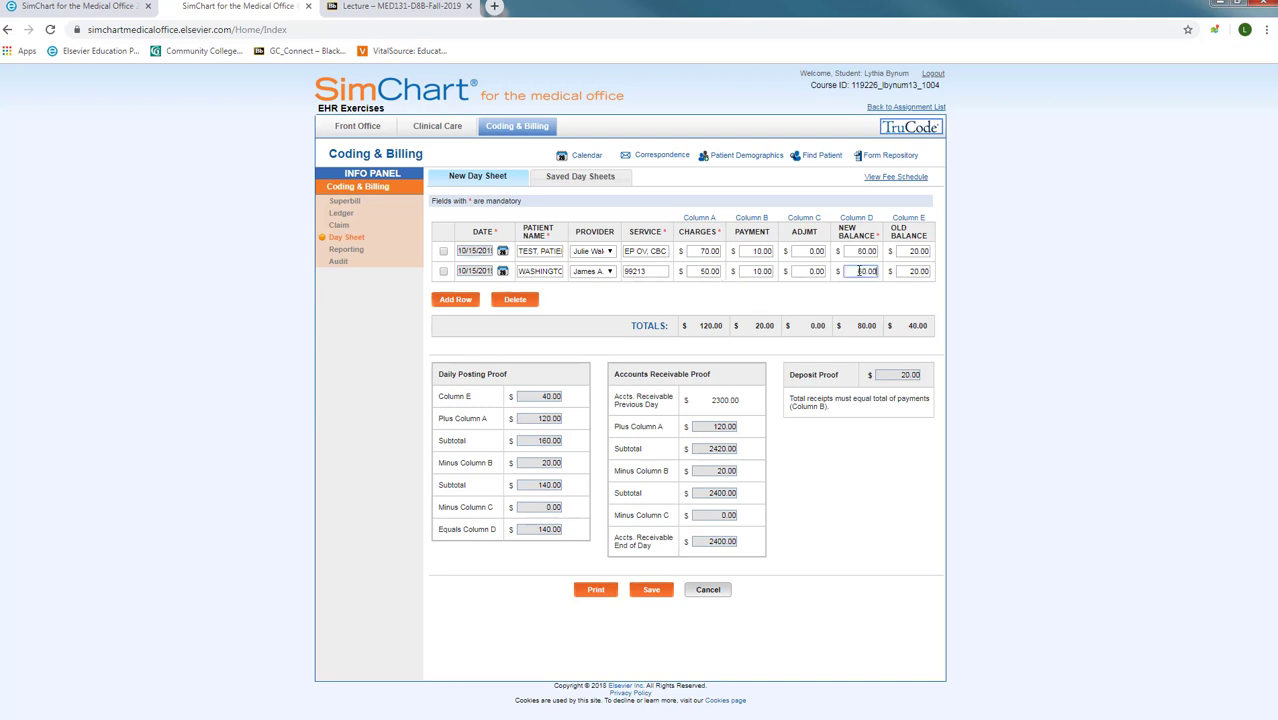
Step: Add a third row dated 10/15/2019 with the patient's name, a provider and service 80836
left_click(438, 305)
left_click(468, 292)
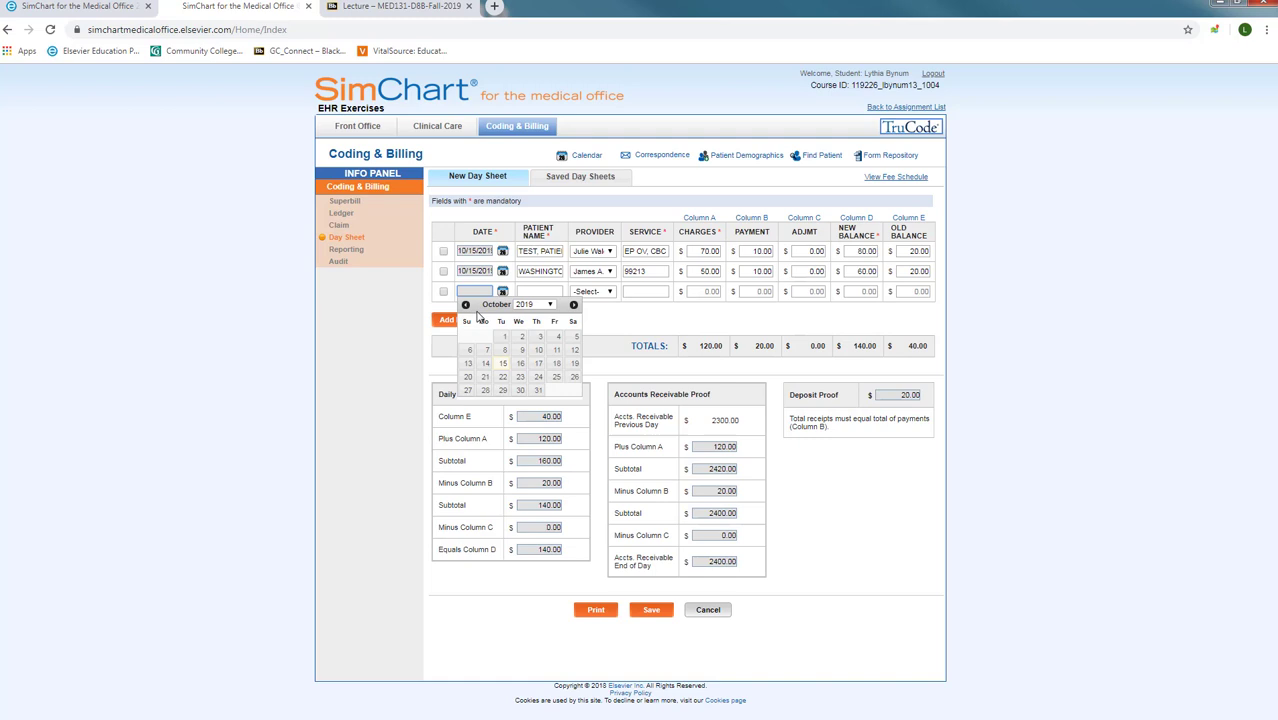
left_click(500, 364)
left_click(541, 293)
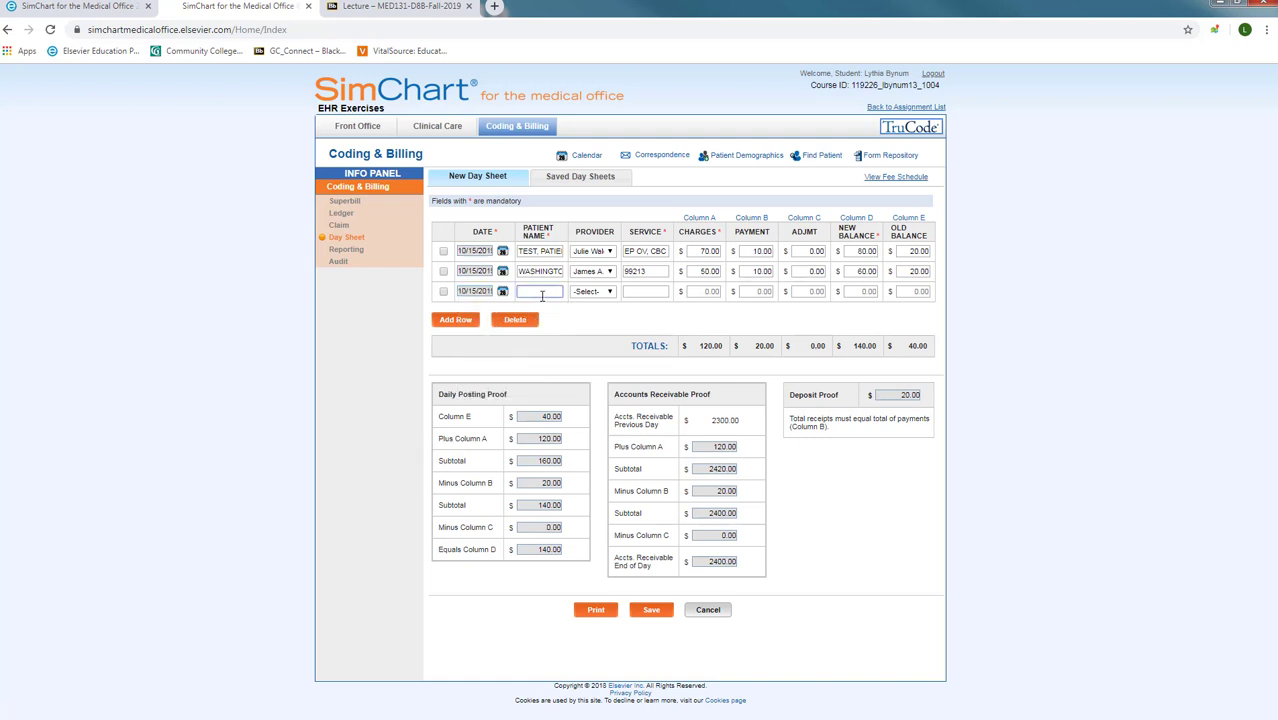
key("Tab")
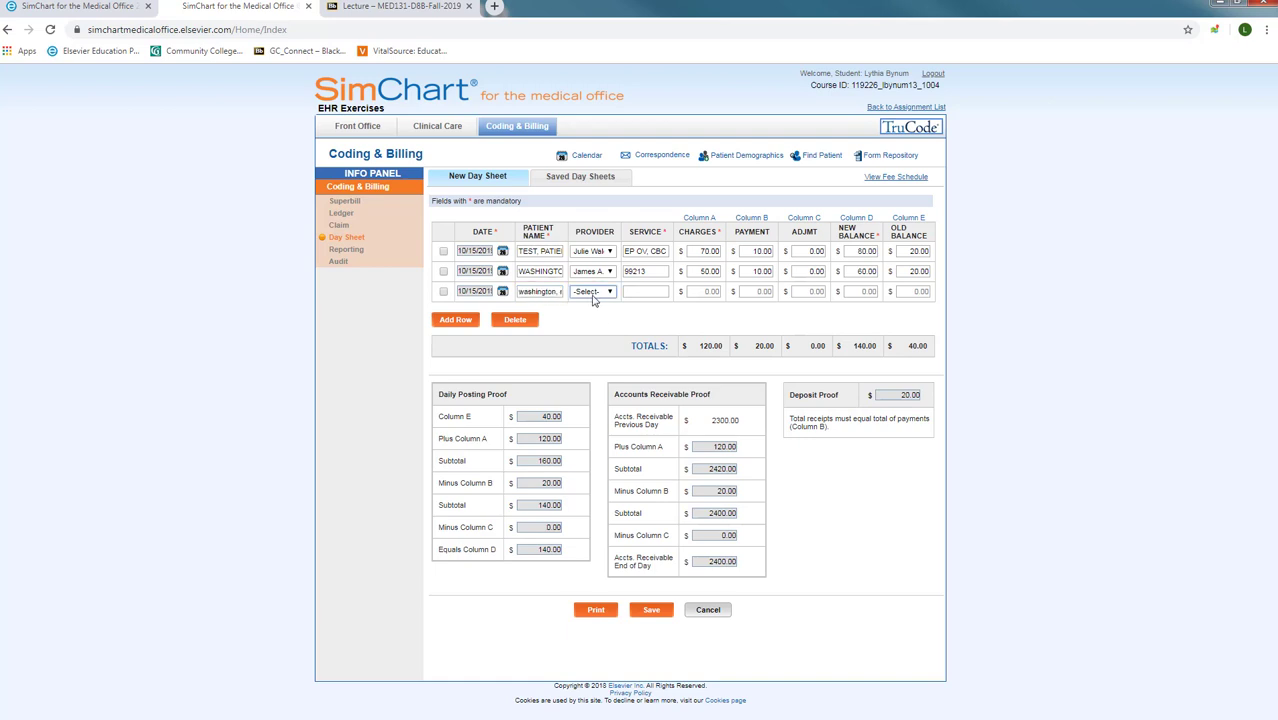
left_click(593, 297)
left_click(590, 316)
left_click(593, 291)
left_click(590, 322)
left_click(638, 292)
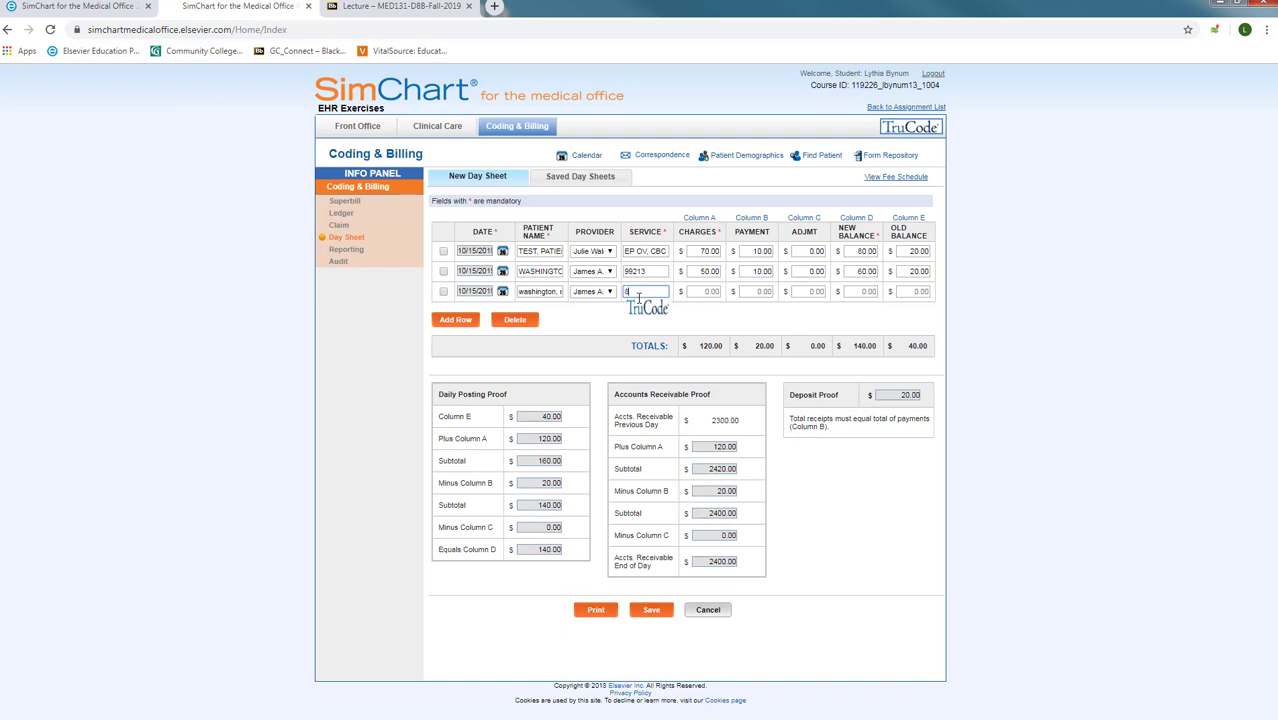
type("80836")
Step: Enter row 3's 20.00 charge, 0.00 payment and adjustment, 60.00 old and 80.00 new balance
key("Tab")
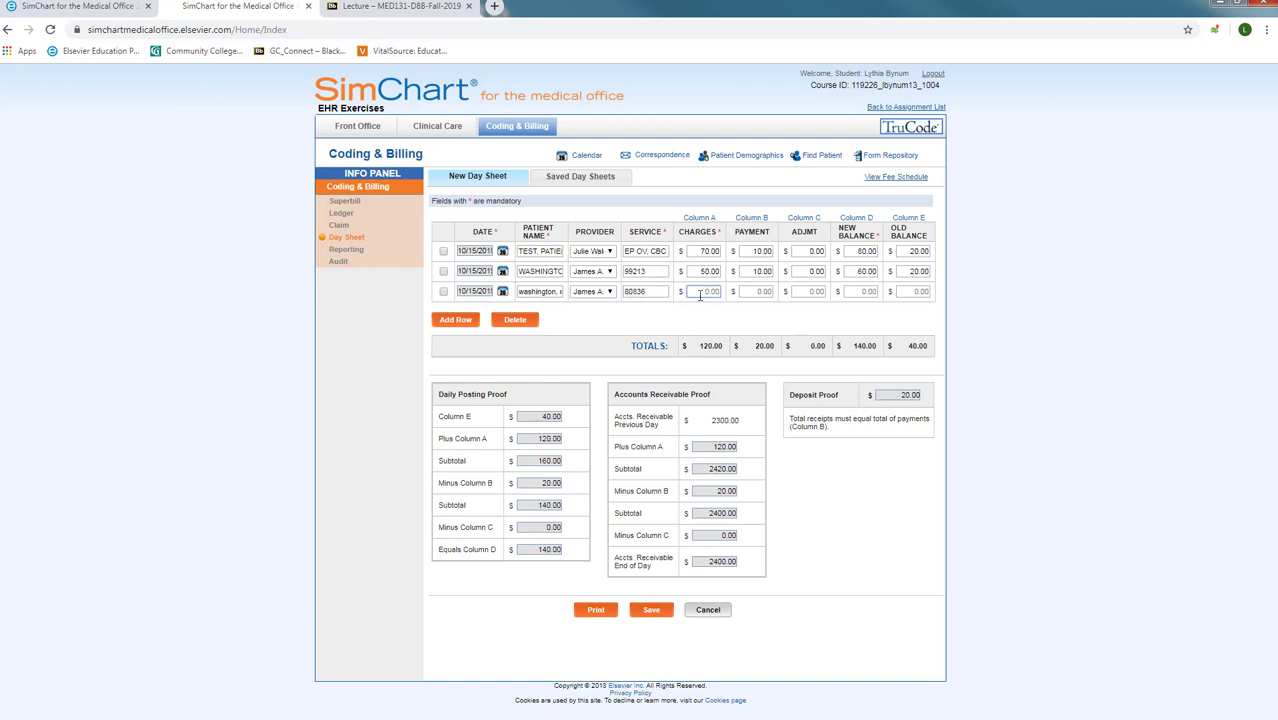
type("20.00")
left_click(754, 292)
type("0.00")
left_click(806, 292)
type("0")
key("Tab")
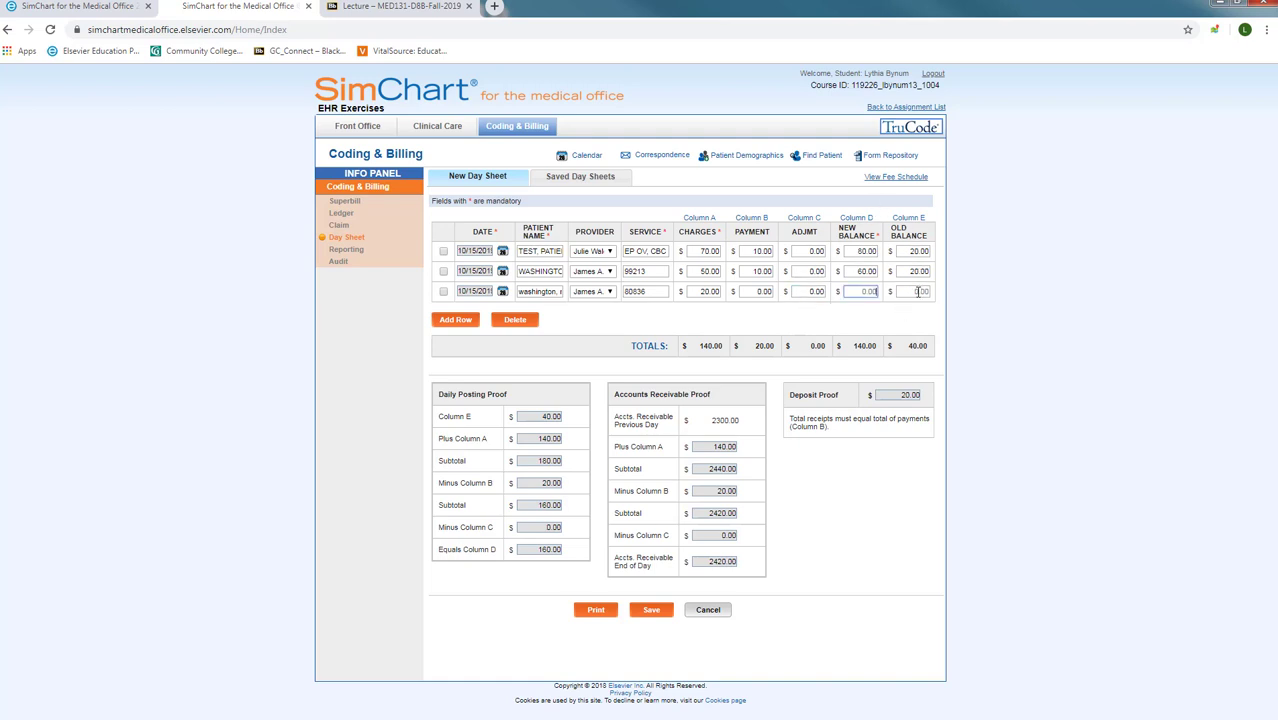
left_click(913, 291)
type("60.00")
left_click(860, 291)
type("80.00")
key("Tab")
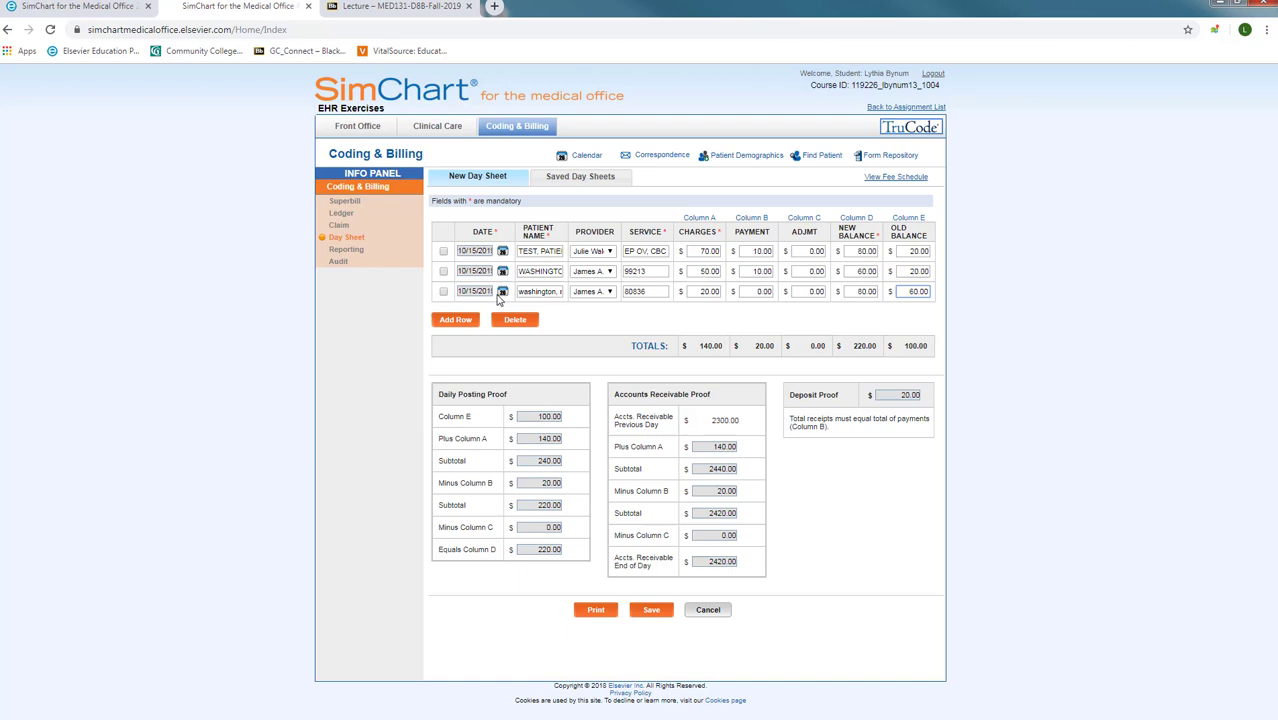
Step: Add a fourth row dated 10/15/2019 with the test patient's name
left_click(452, 321)
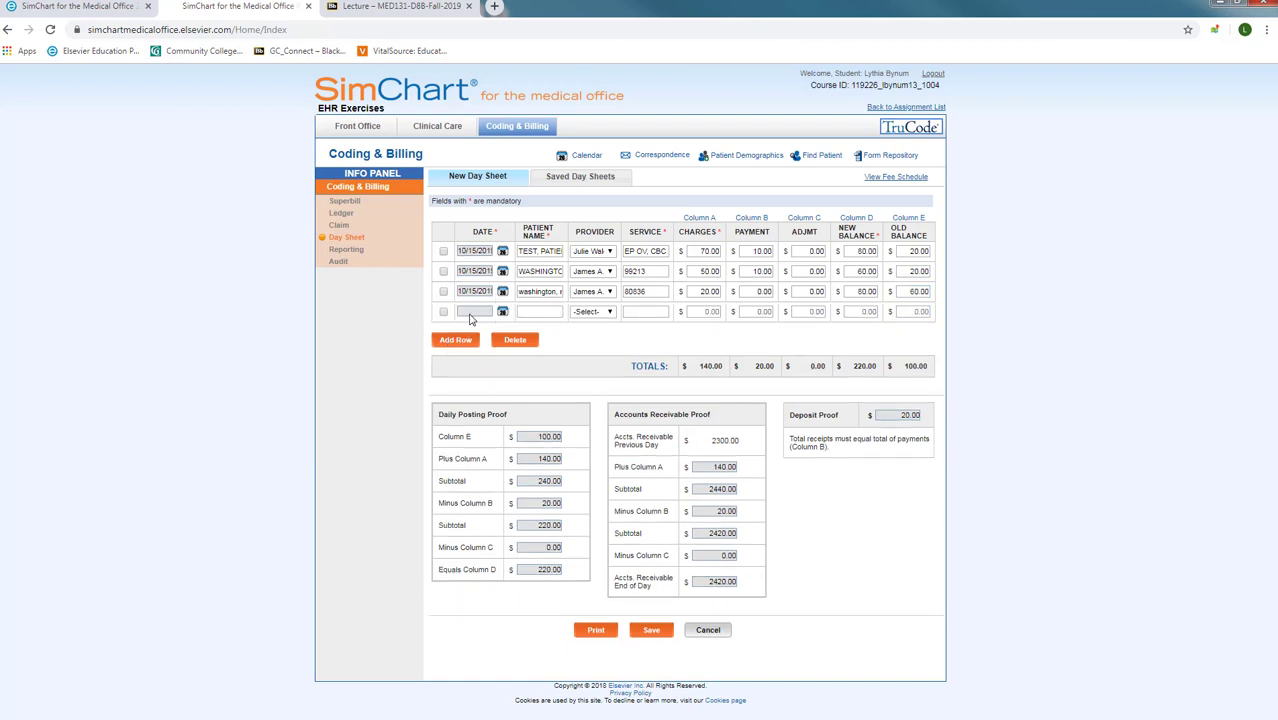
left_click(472, 313)
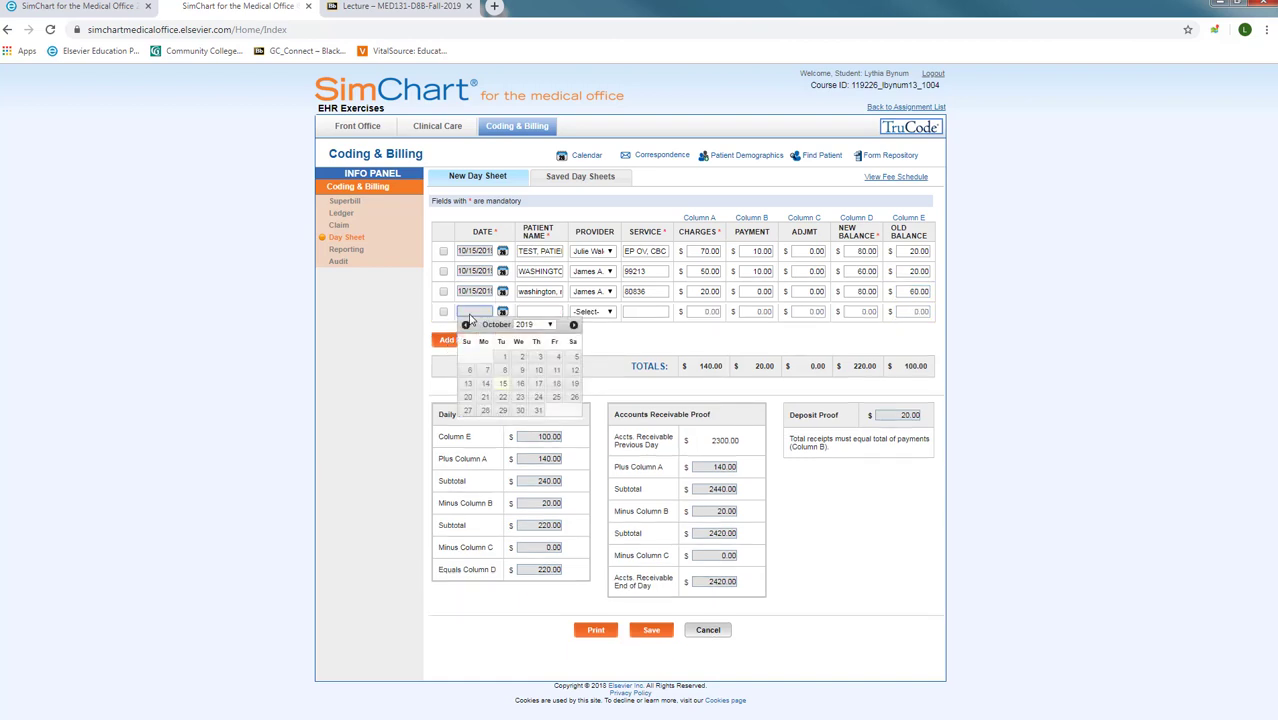
left_click(503, 390)
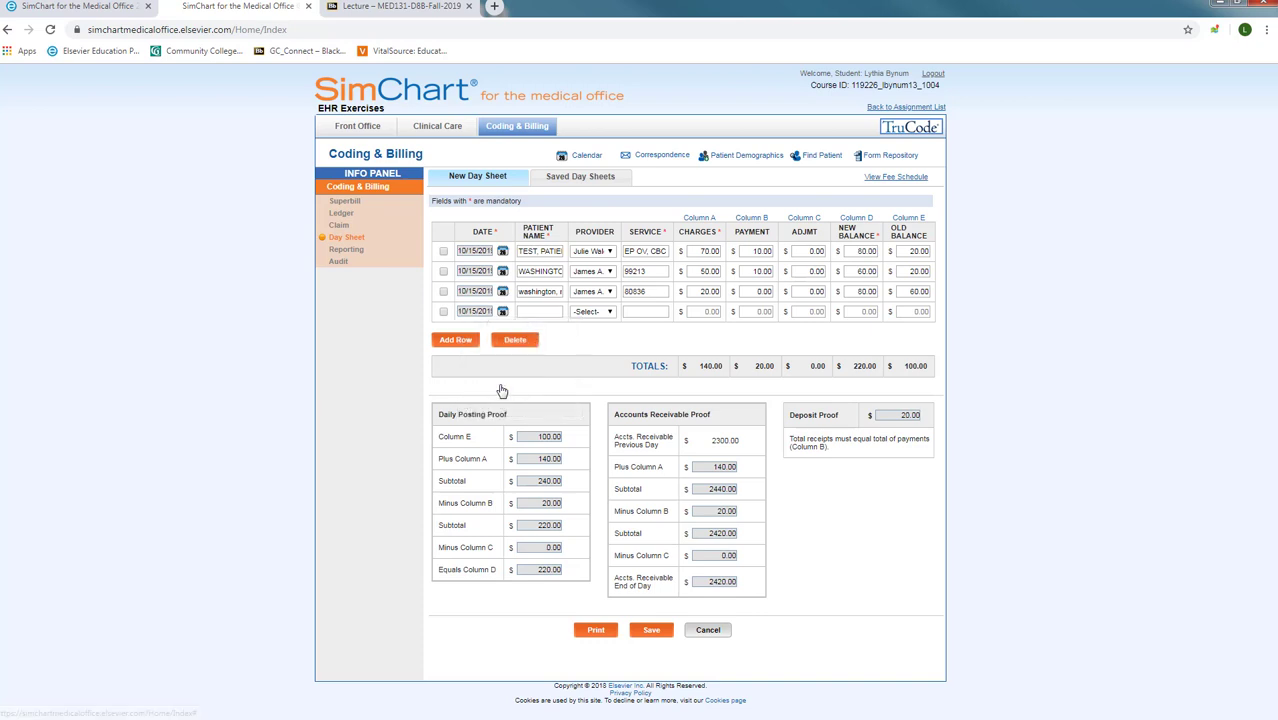
left_click(533, 310)
type("test, patient m")
key("Tab")
Step: Give row 4 the first row's provider and a BCBS check entry as its service
left_click(596, 313)
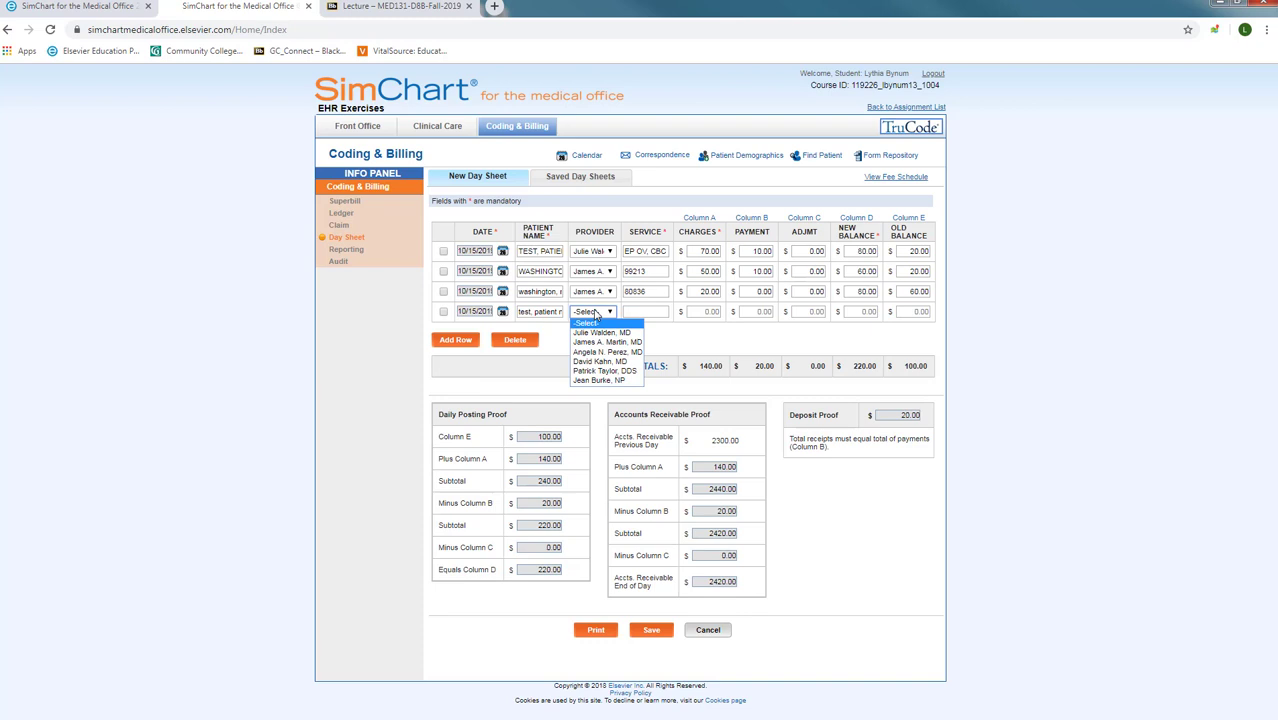
left_click(601, 332)
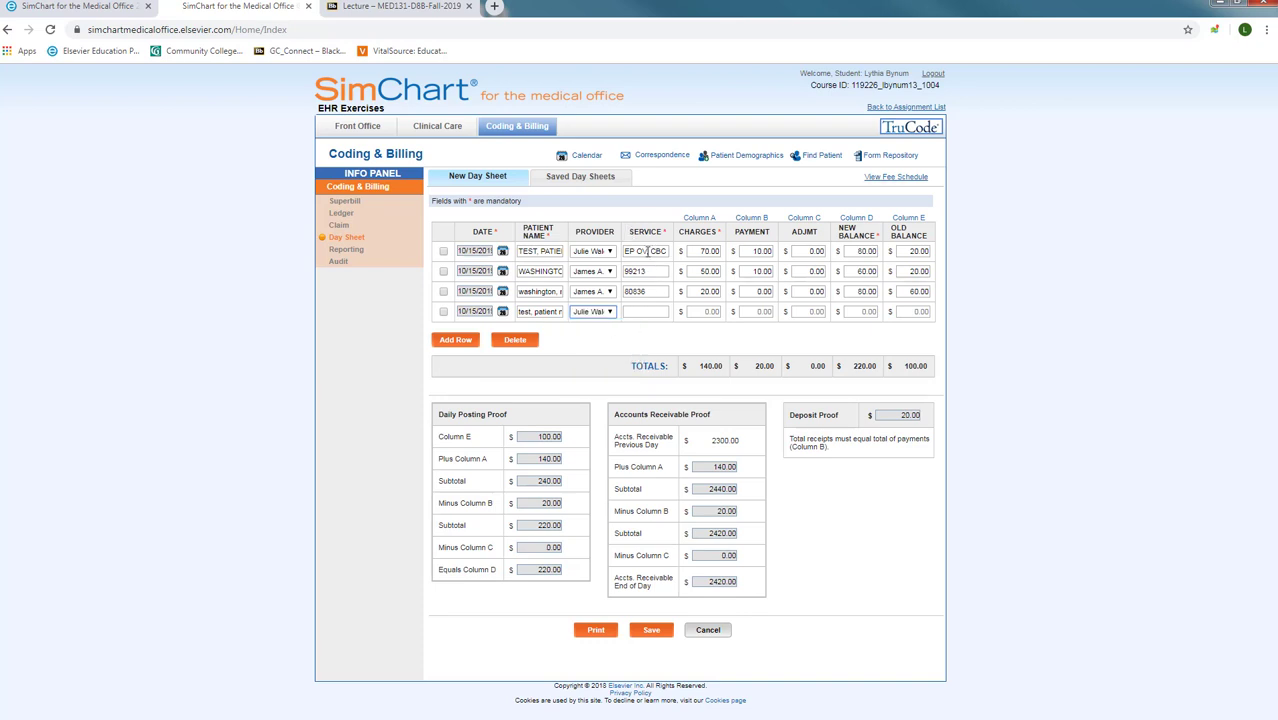
left_click(641, 313)
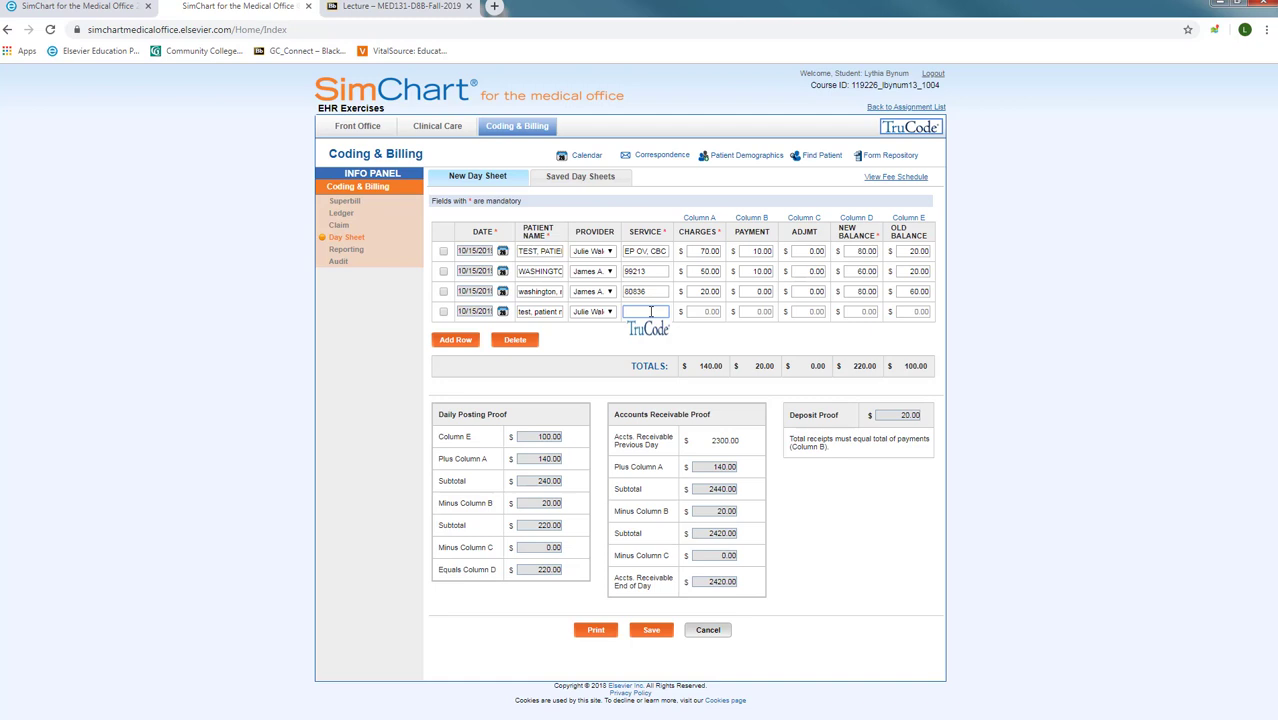
type("bcbs")
double_click(651, 312)
type("p")
type("#")
type("123")
Step: Enter a 50.00 payment and 10.00 adjustment in row 4, leaving charges blank
left_click(704, 313)
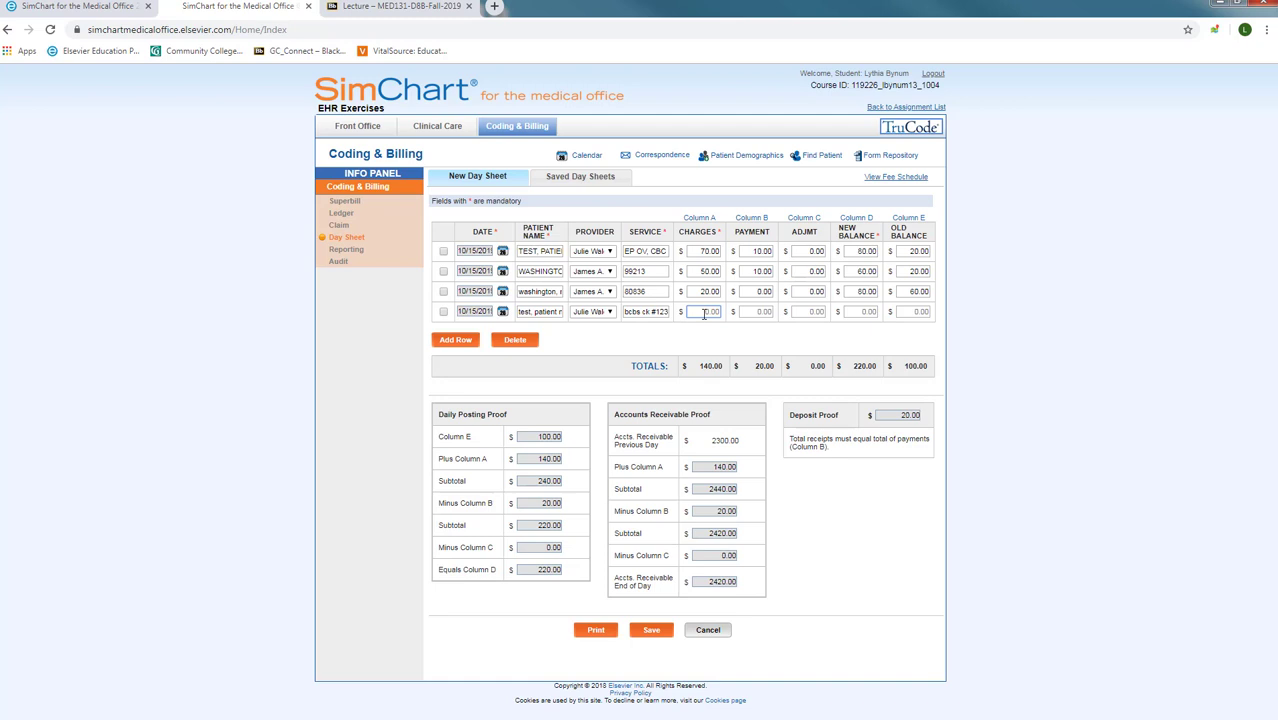
key("Tab")
type("50.00")
key("Tab")
key("BackSpace")
type("10.00")
key("Tab")
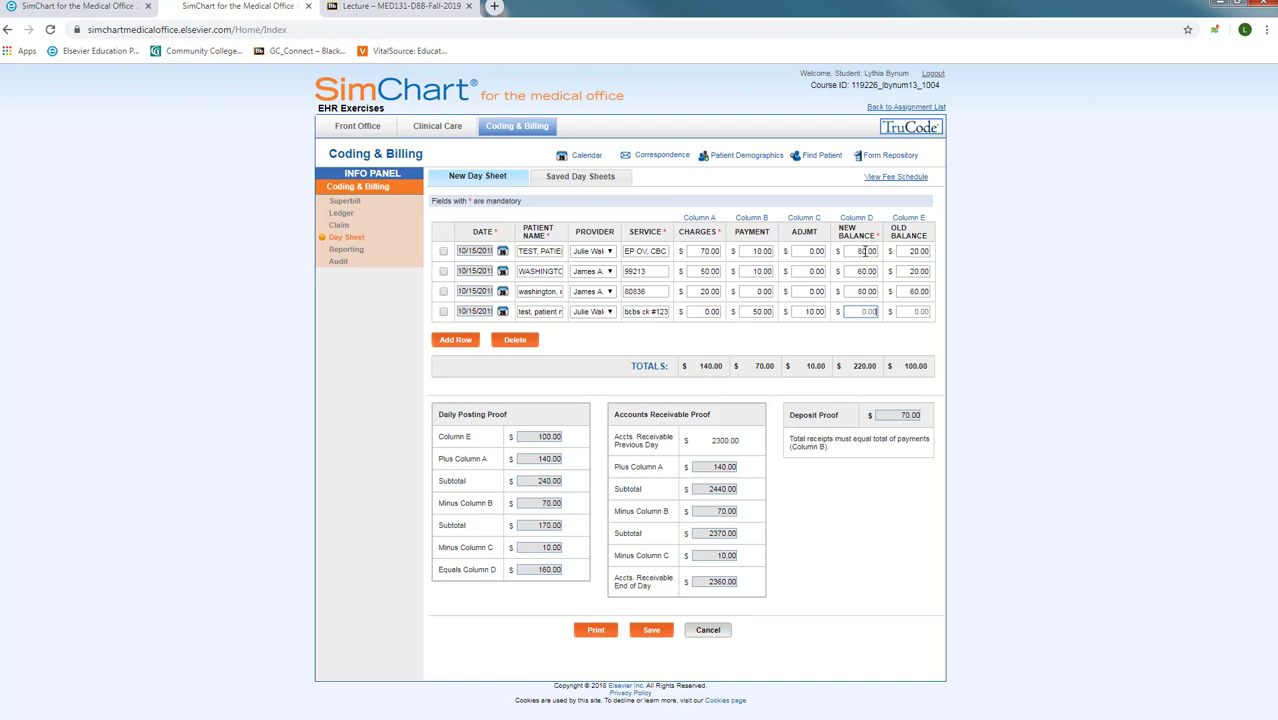
Step: Set row 4's old balance to 80.00 and new balance to 20.00
left_click(919, 312)
type("6")
left_click(807, 311)
type("1")
left_click(860, 312)
left_click(766, 344)
Step: Change row 4 to a 15.00 payment, 5.00 adjustment and 60.00 new balance
left_click_drag(751, 312, 782, 315)
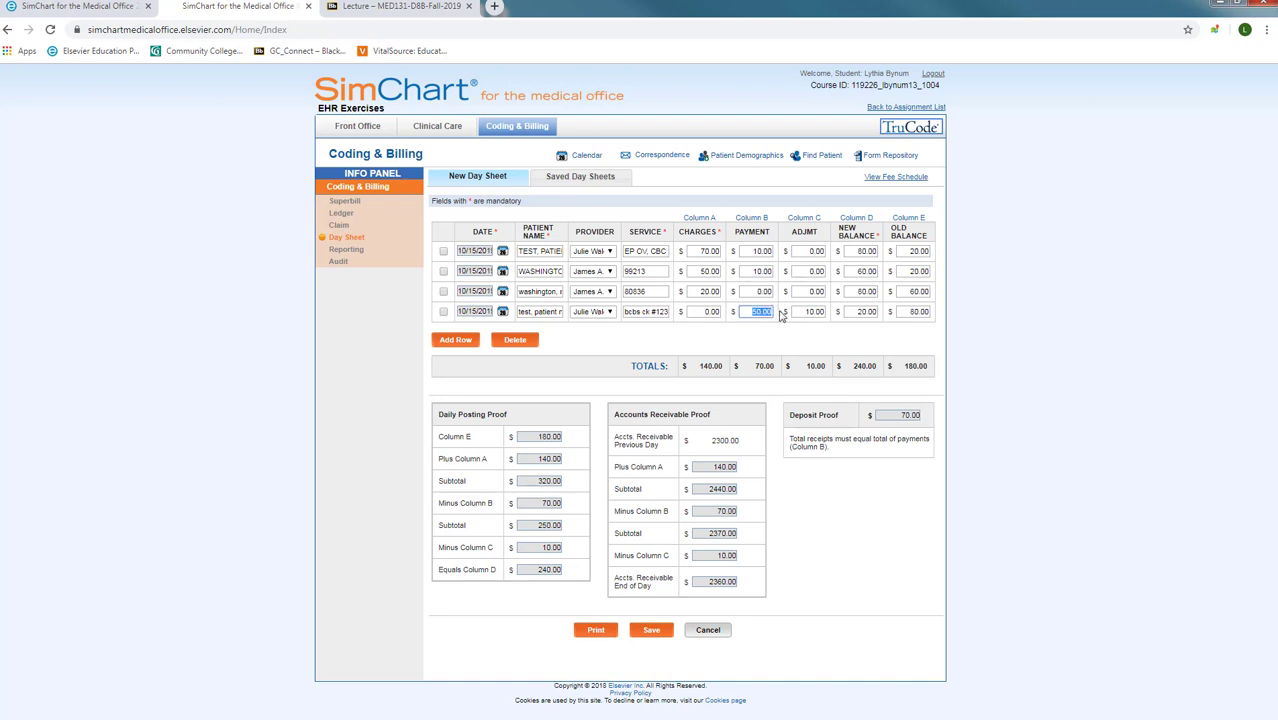
type("15.00")
left_click_drag(803, 313, 838, 316)
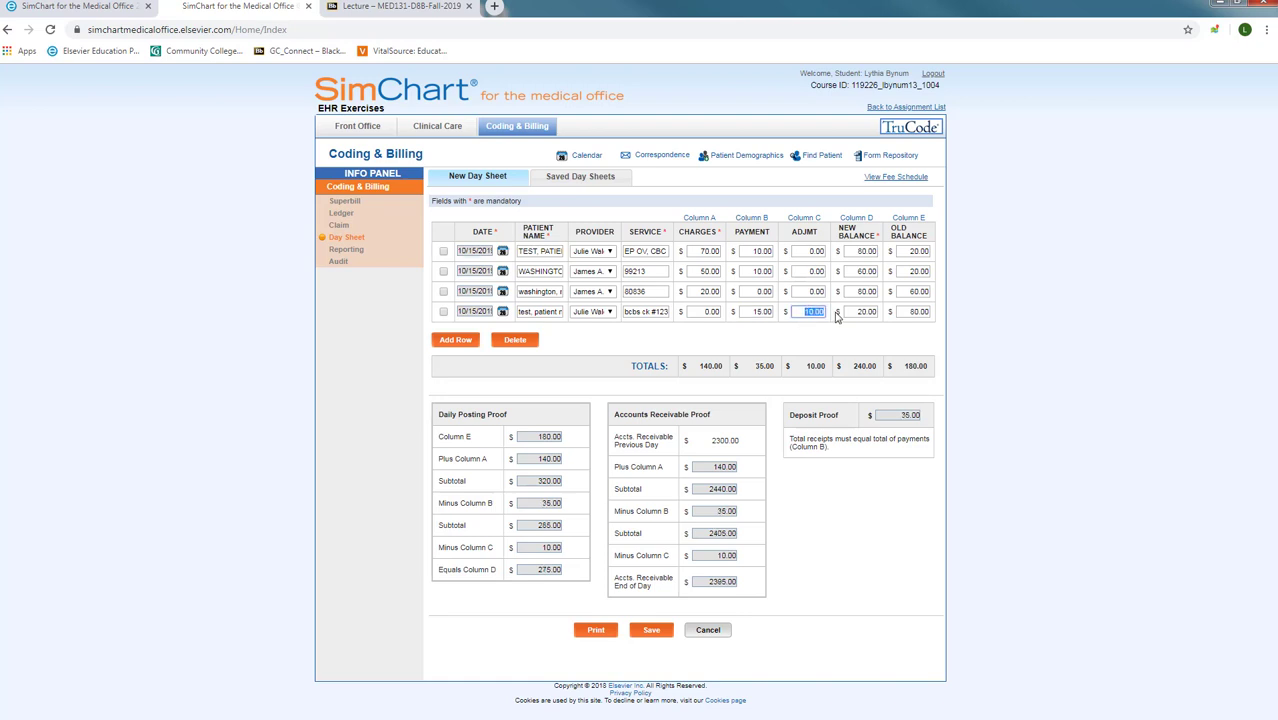
type("5")
left_click(845, 312)
left_click_drag(855, 311, 886, 313)
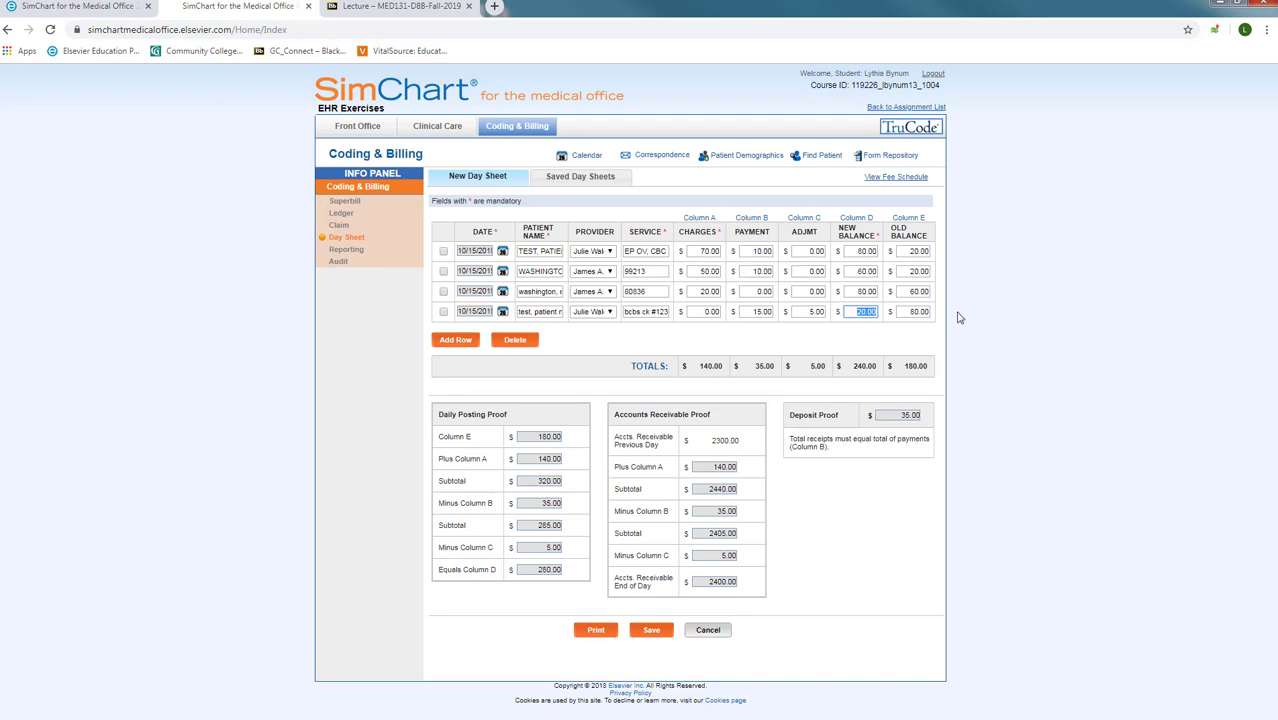
type("60.00")
key("Tab")
Step: Save the day sheet, then load the one saved 10/15/2019 05:23 pm
left_click(643, 633)
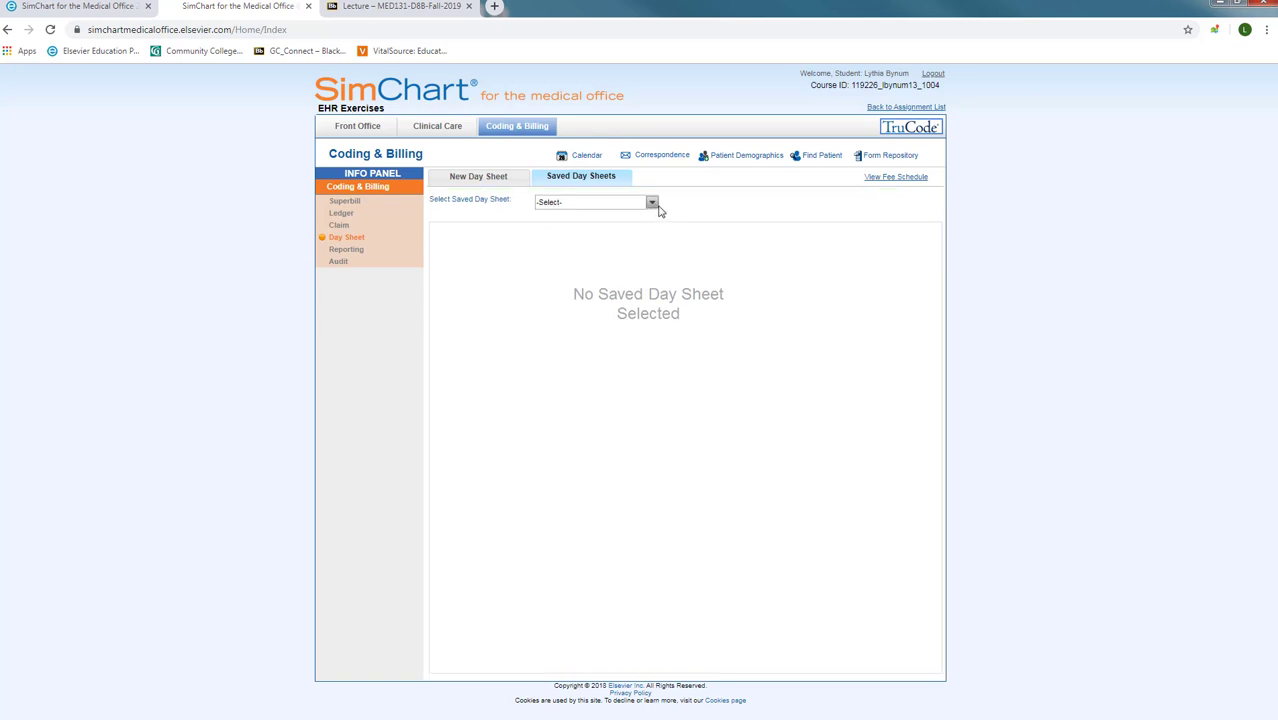
left_click(652, 203)
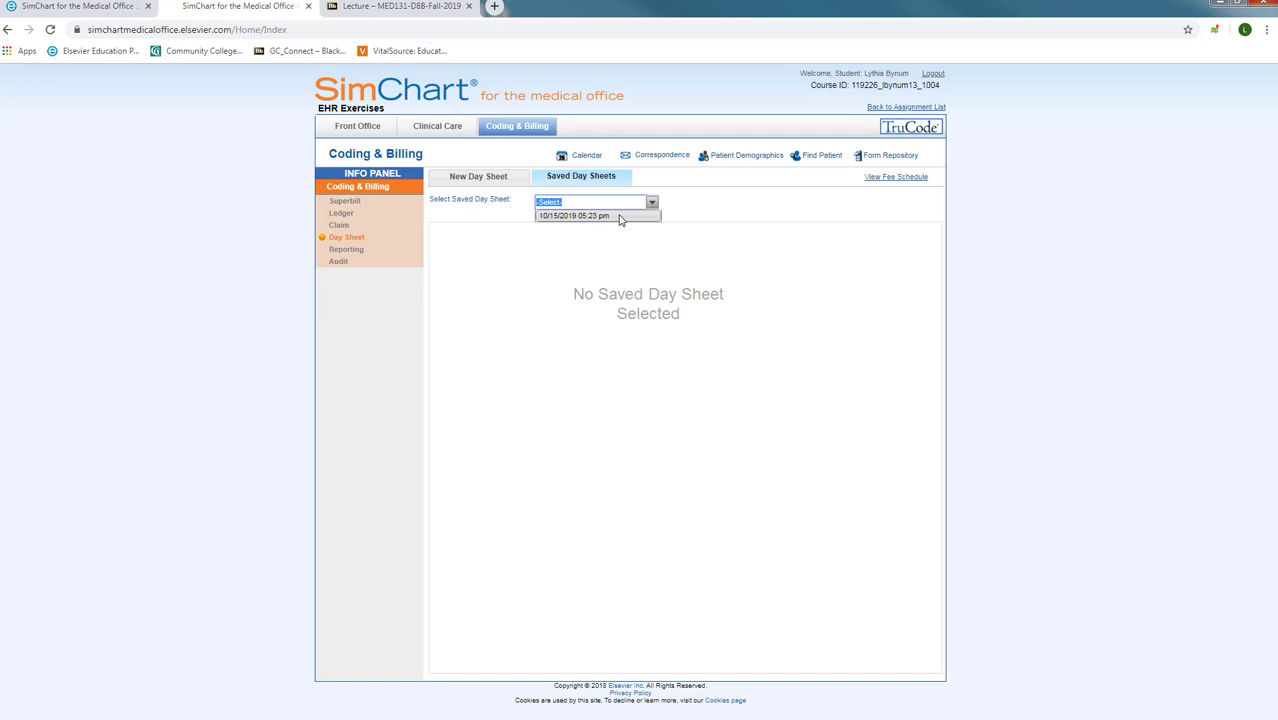
left_click(617, 216)
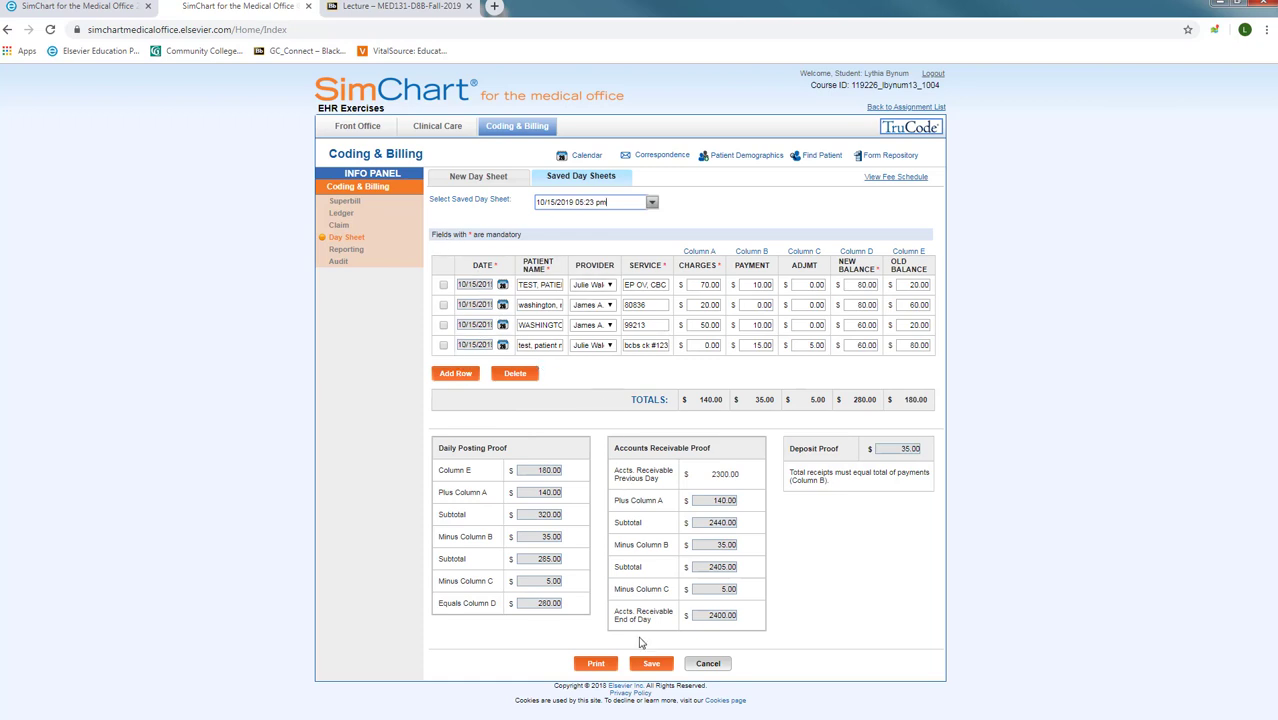
Step: Open the printable 10/15/2019 day sheet and keep HP LaserJet as the print destination
left_click(595, 665)
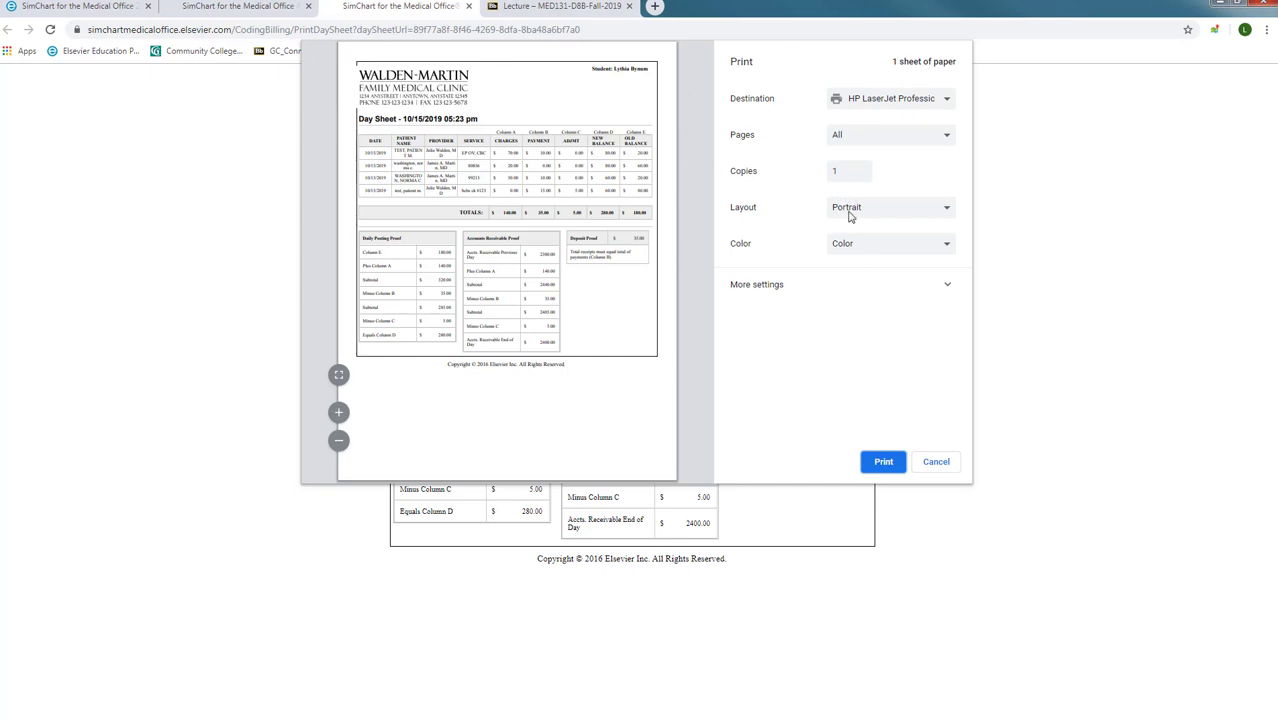
left_click(894, 101)
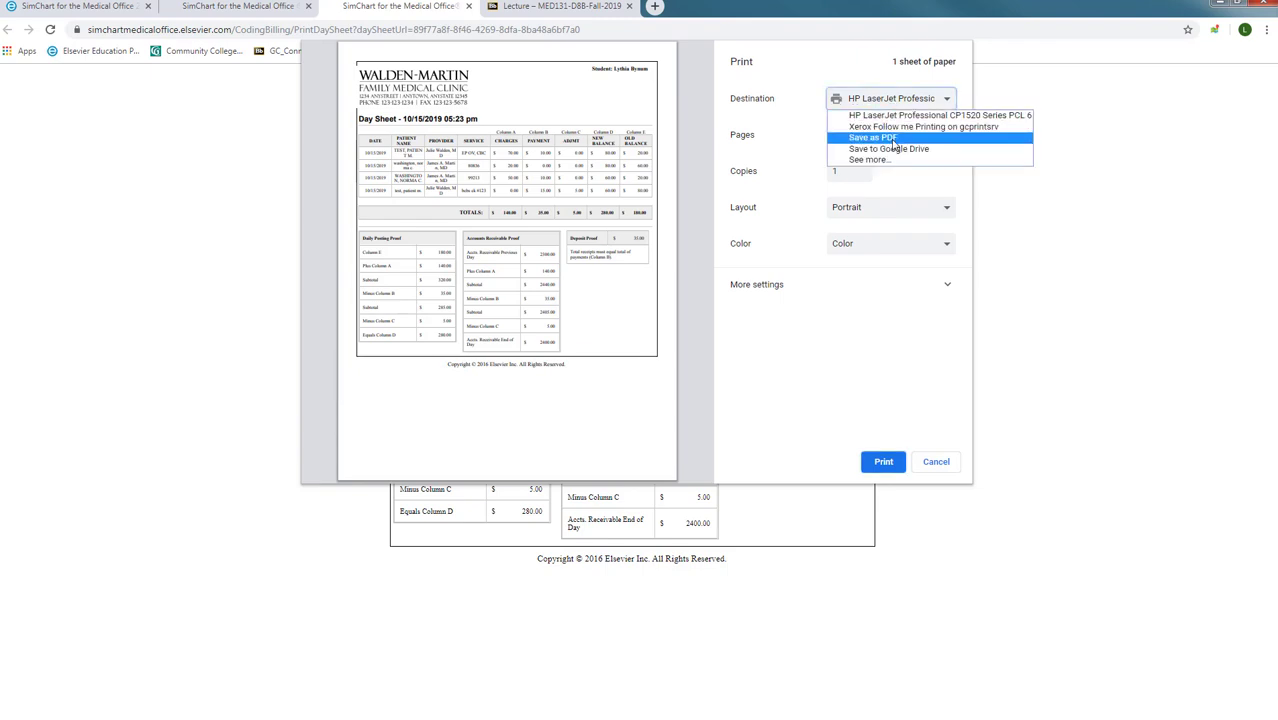
left_click(892, 117)
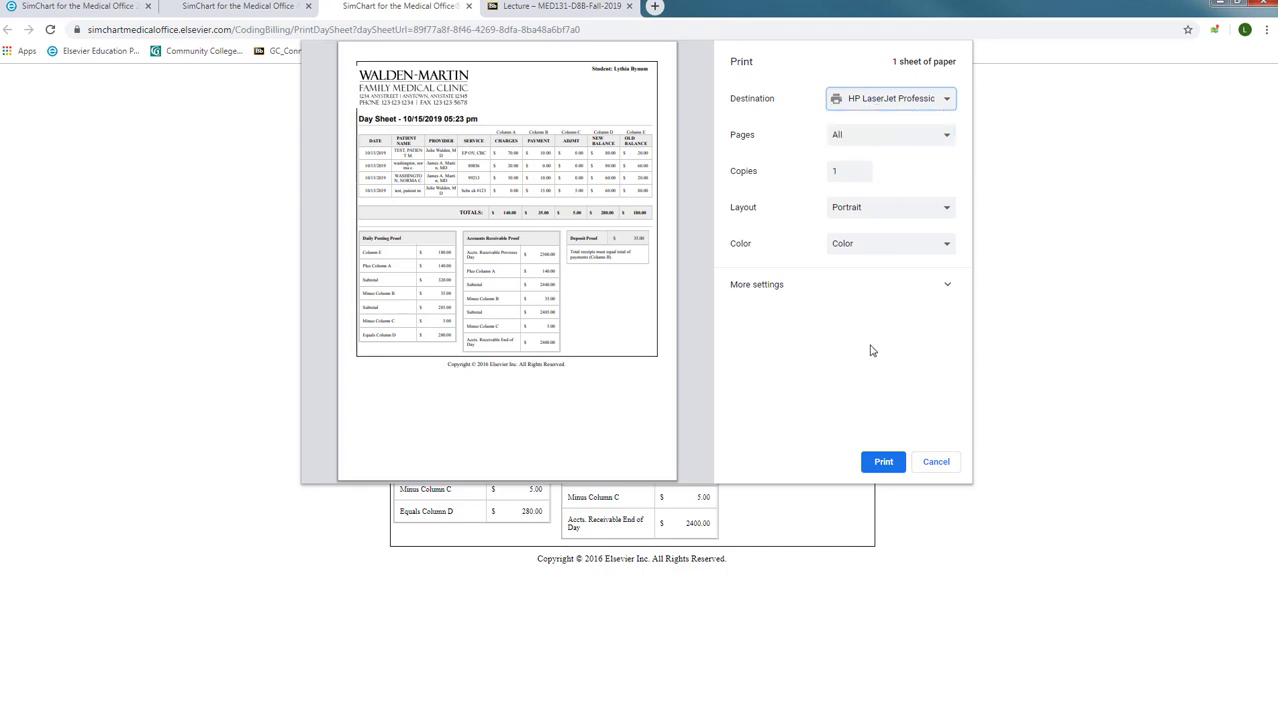
Step: Print the 10/15/2019 day sheet, then close its page to return to Saved Day Sheets
left_click(884, 463)
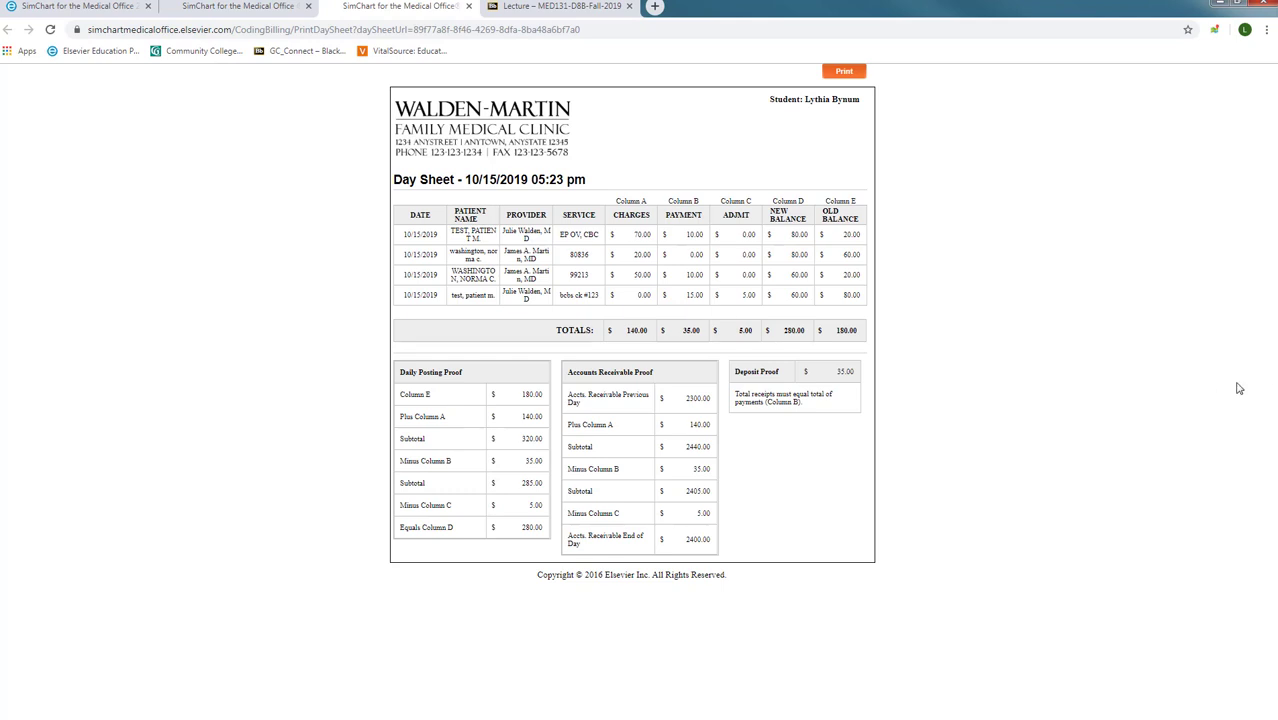
left_click(469, 7)
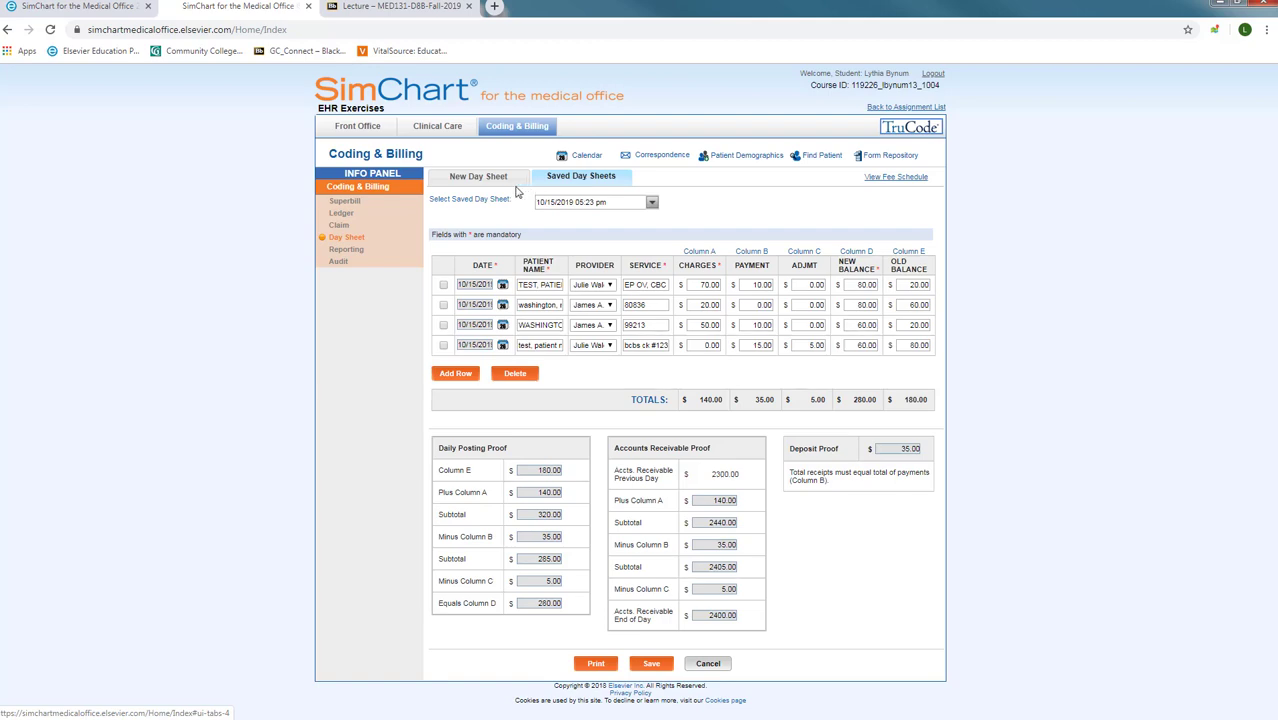
Step: Start a new day sheet with the first row dated 10/16/2019 and the patient's name entered
left_click(478, 180)
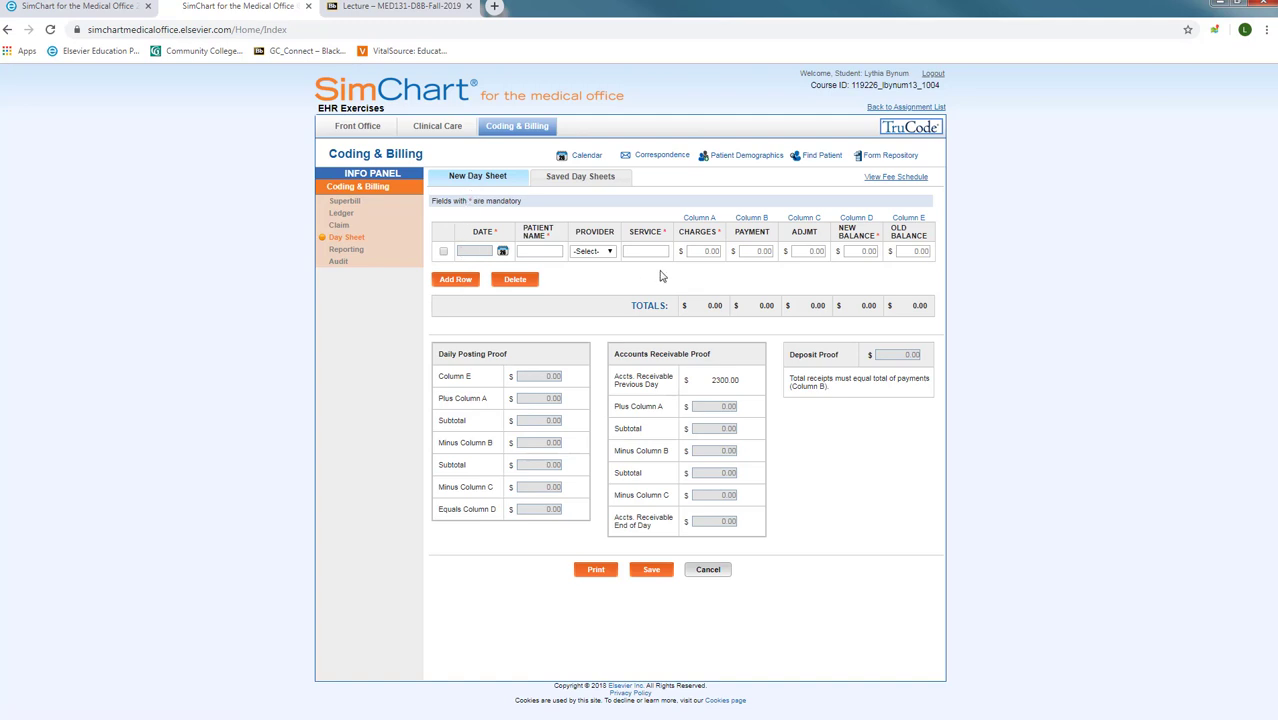
left_click(462, 251)
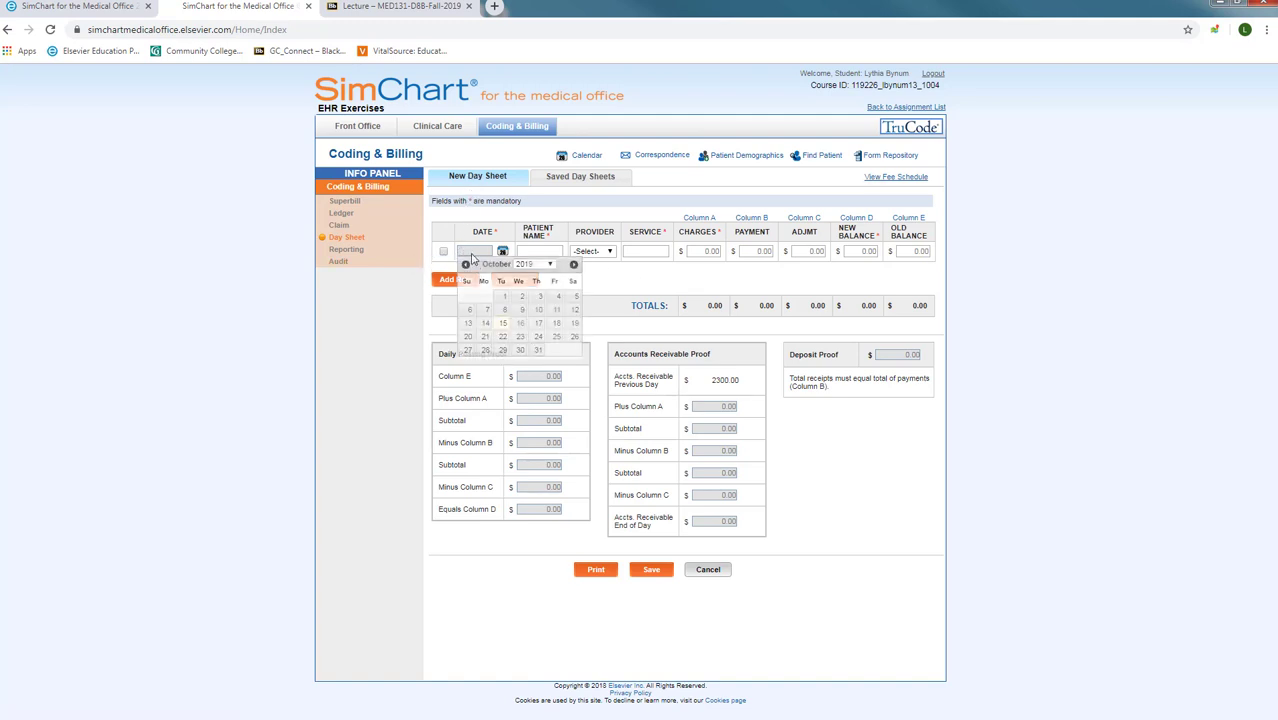
left_click(520, 323)
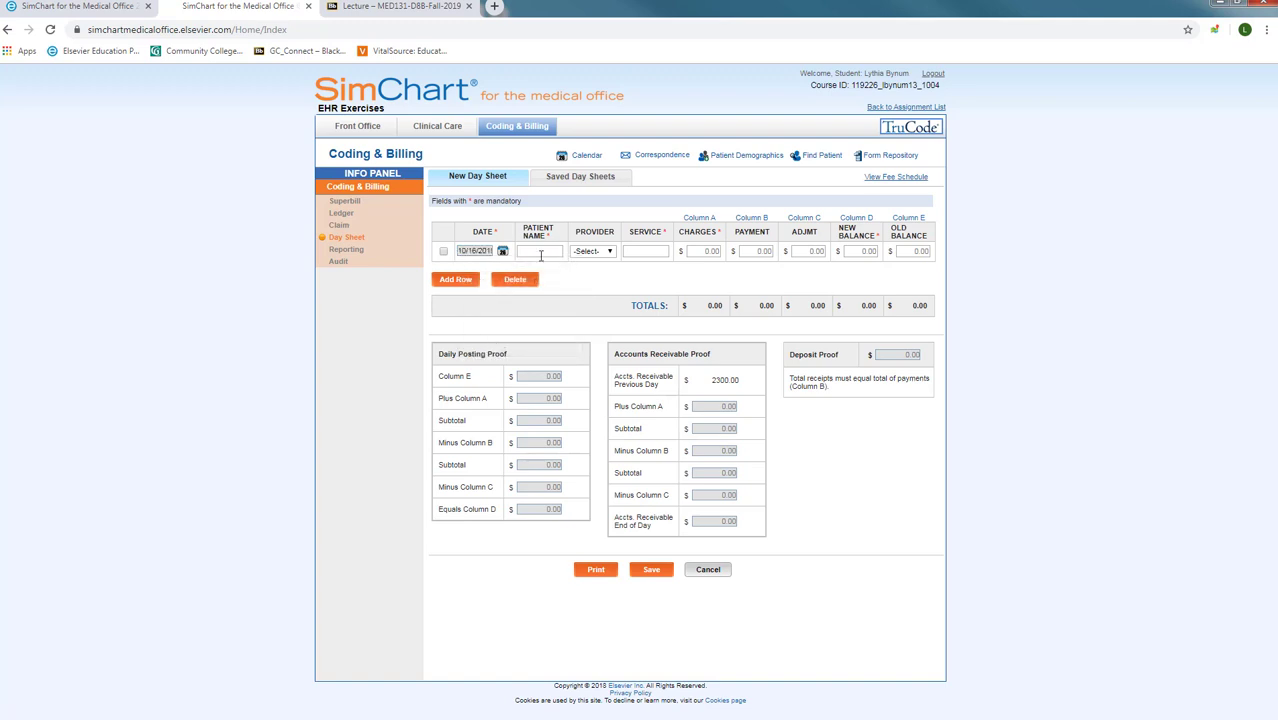
left_click(535, 251)
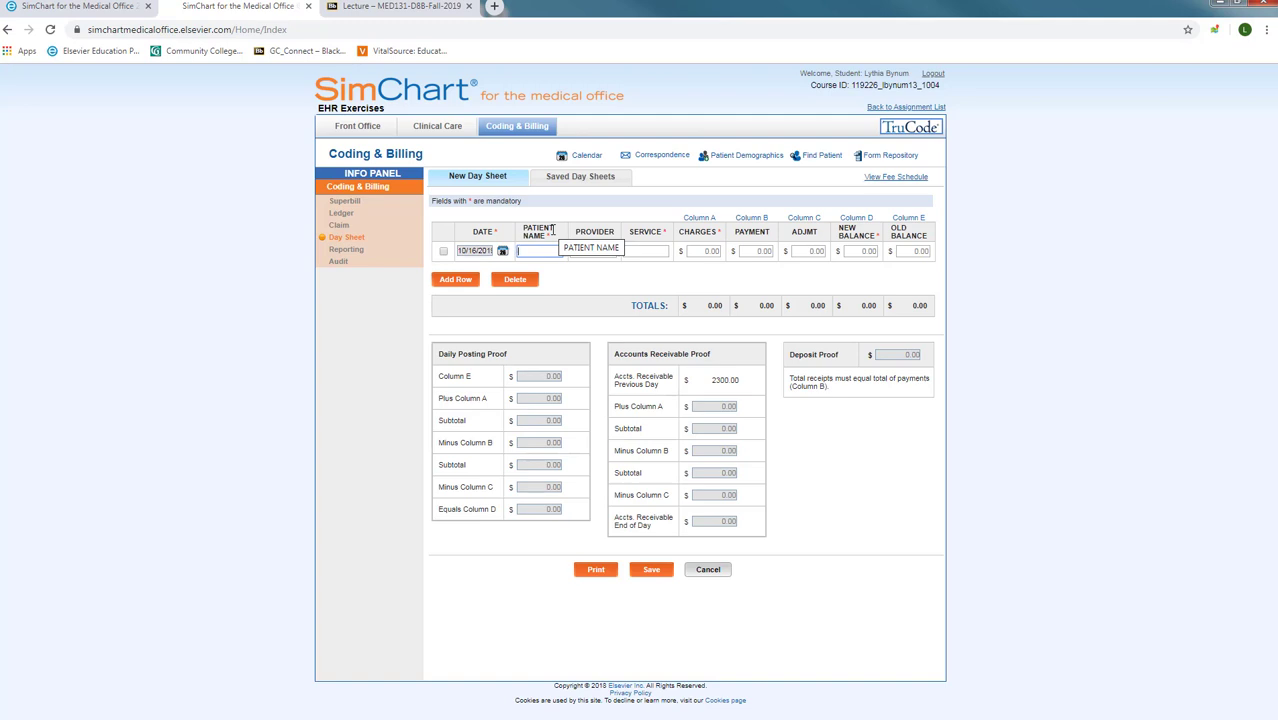
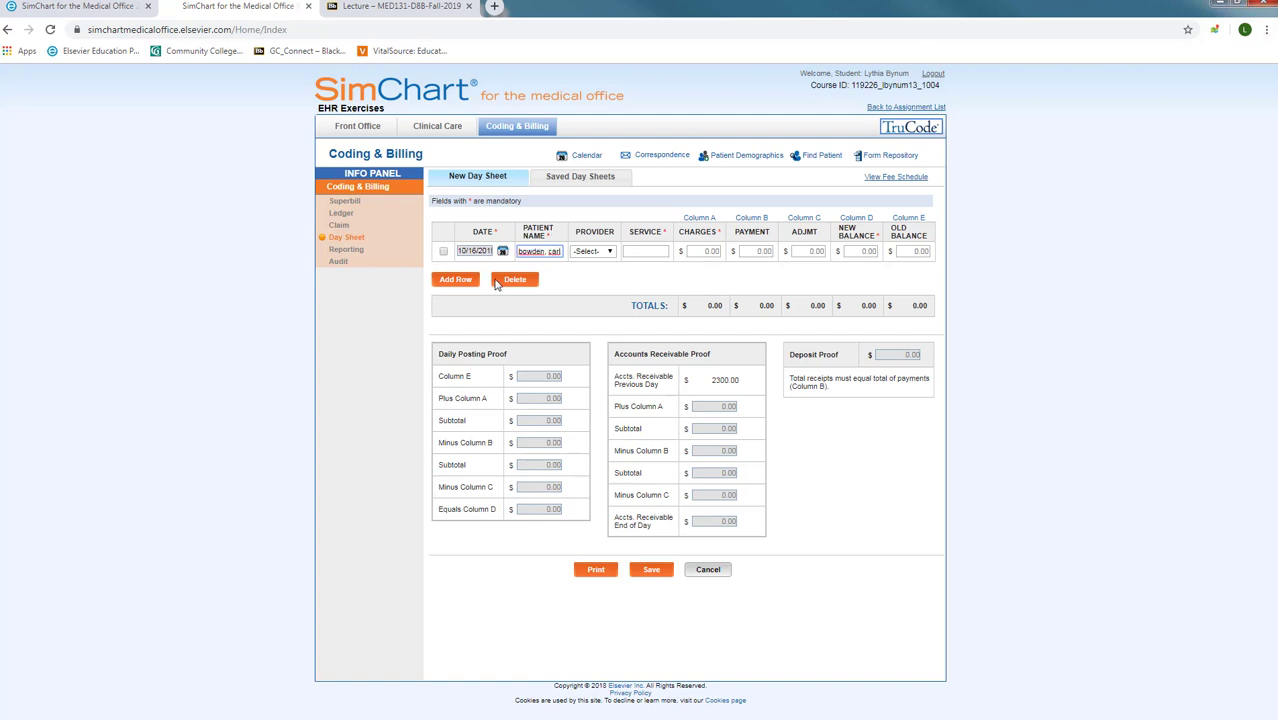
Step: Fill the 10/16/2019 row with the provider, service EP OV and a 50.00 charge
left_click(598, 253)
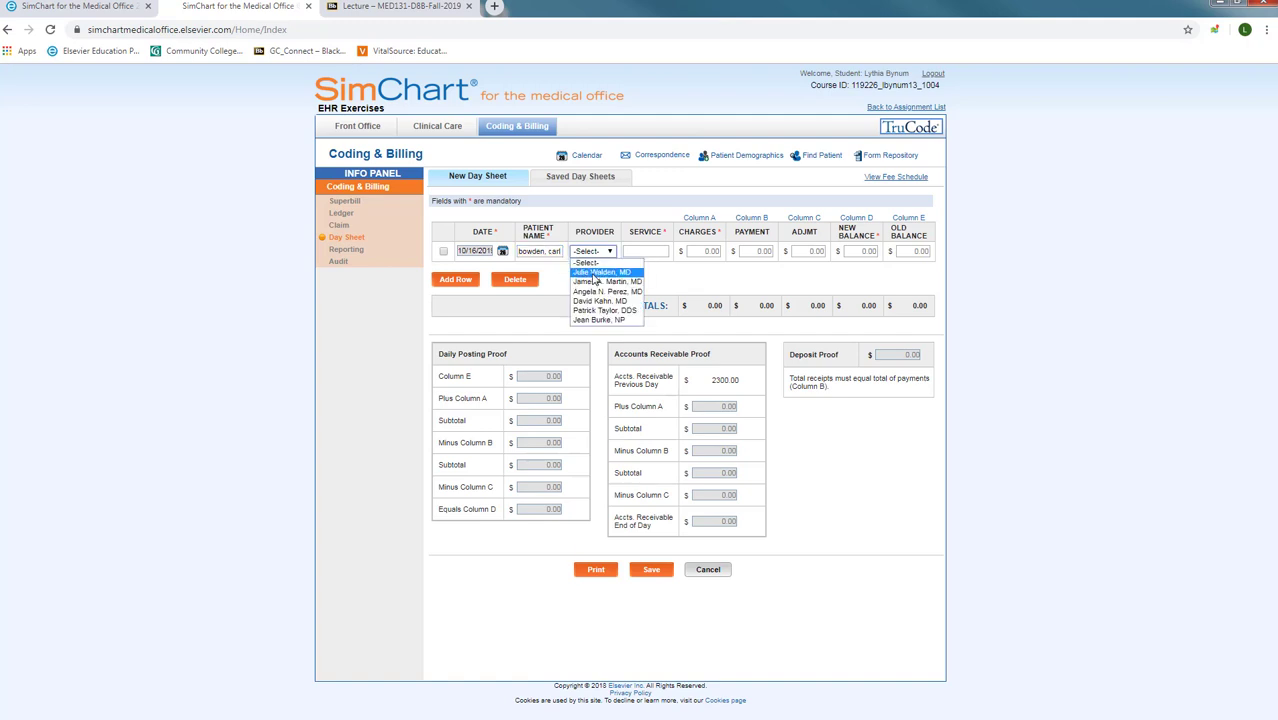
left_click(593, 274)
left_click(645, 251)
type("ep")
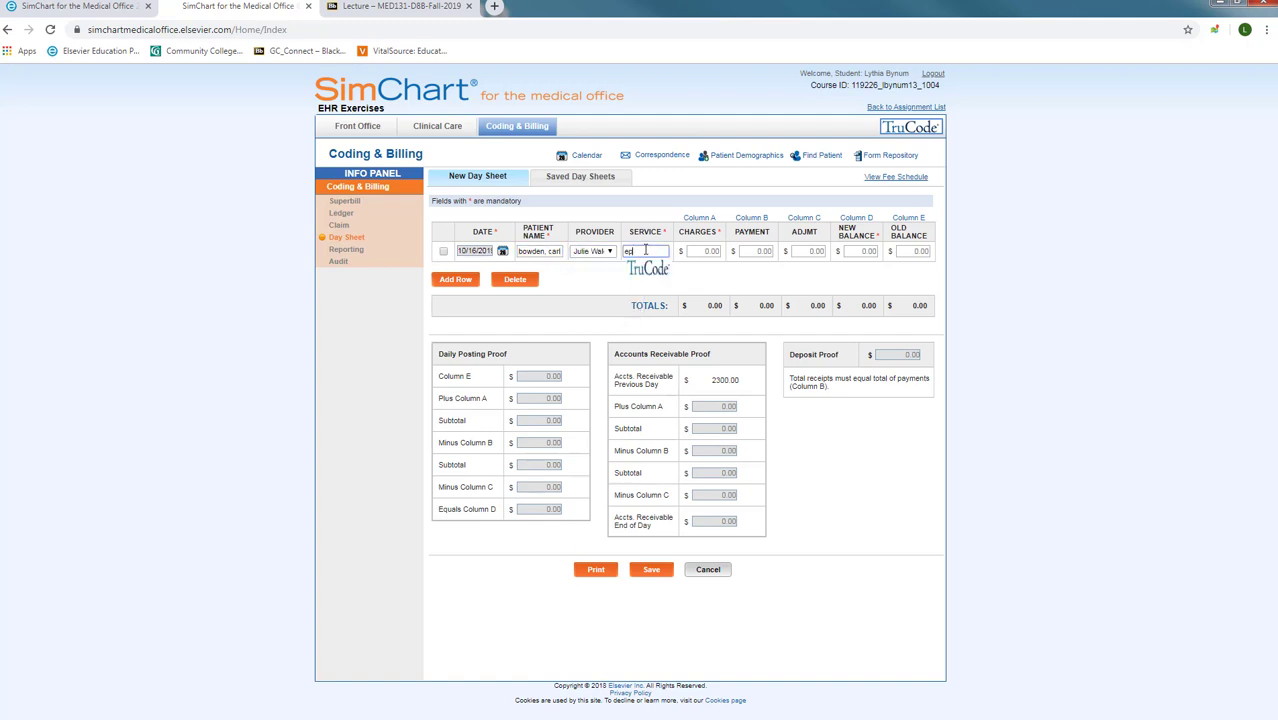
type(" ov")
left_click(698, 251)
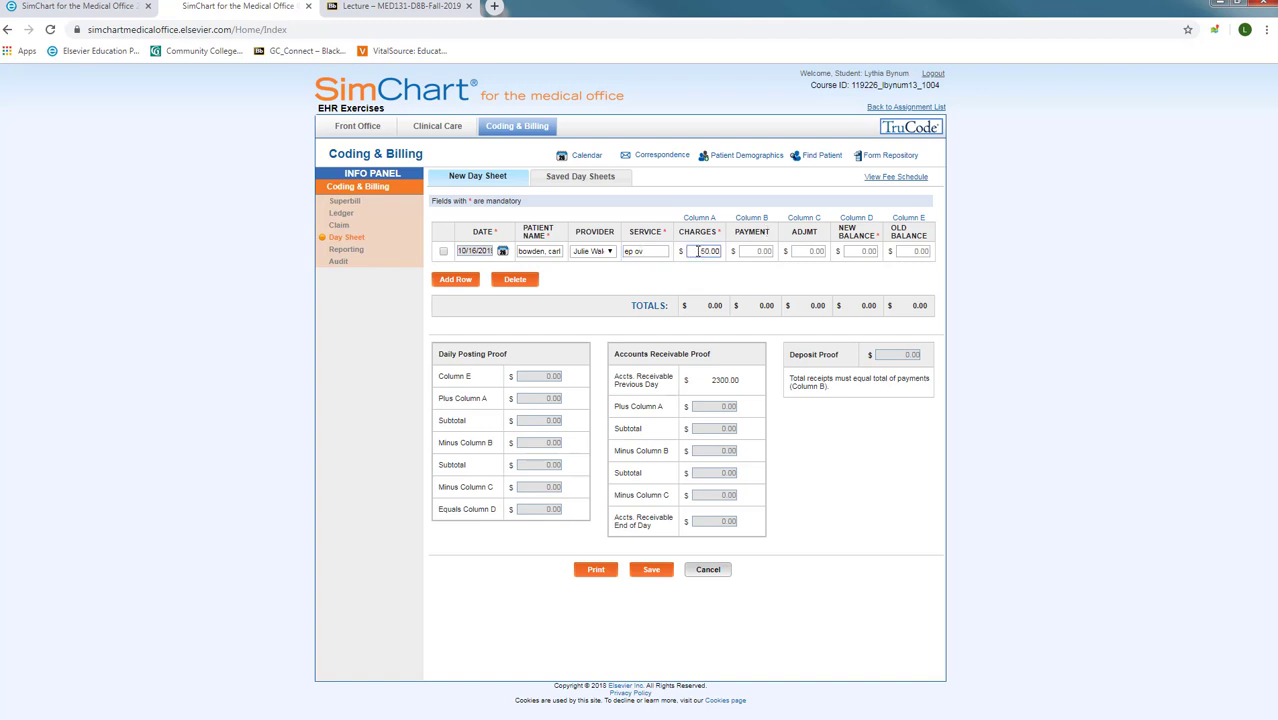
key("Tab")
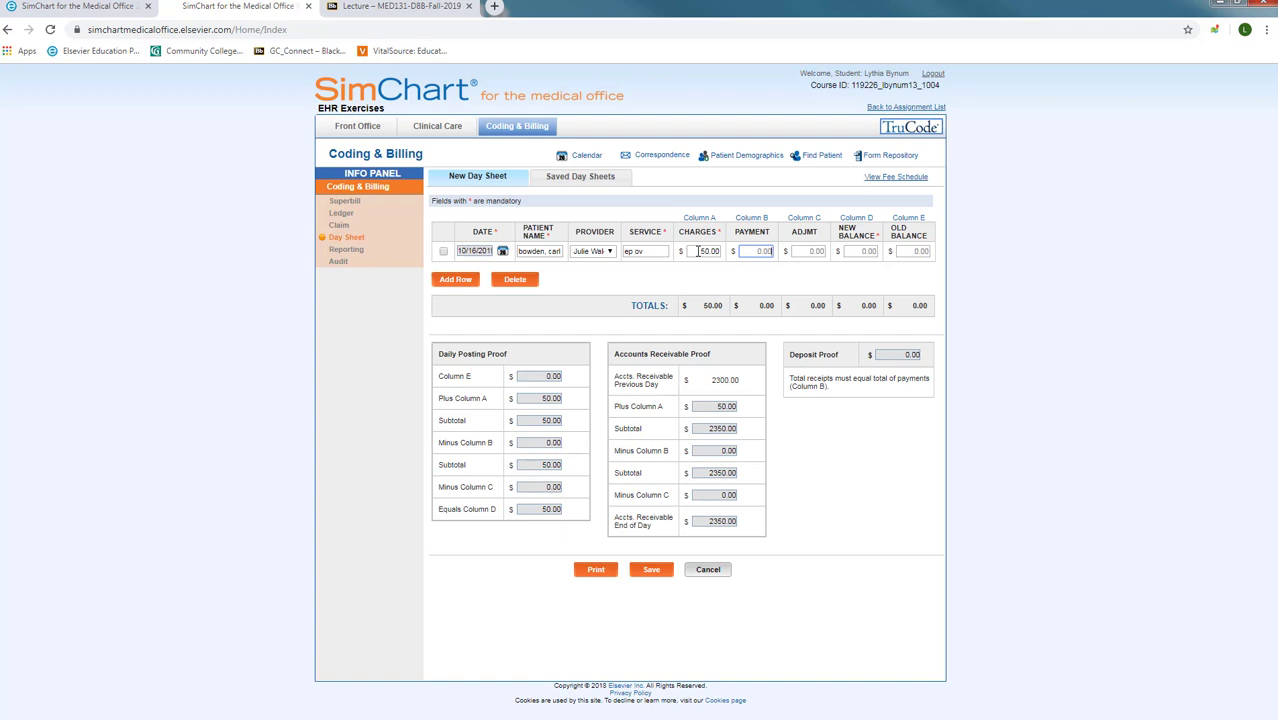
key("Tab")
key("Tab")
key("Tab")
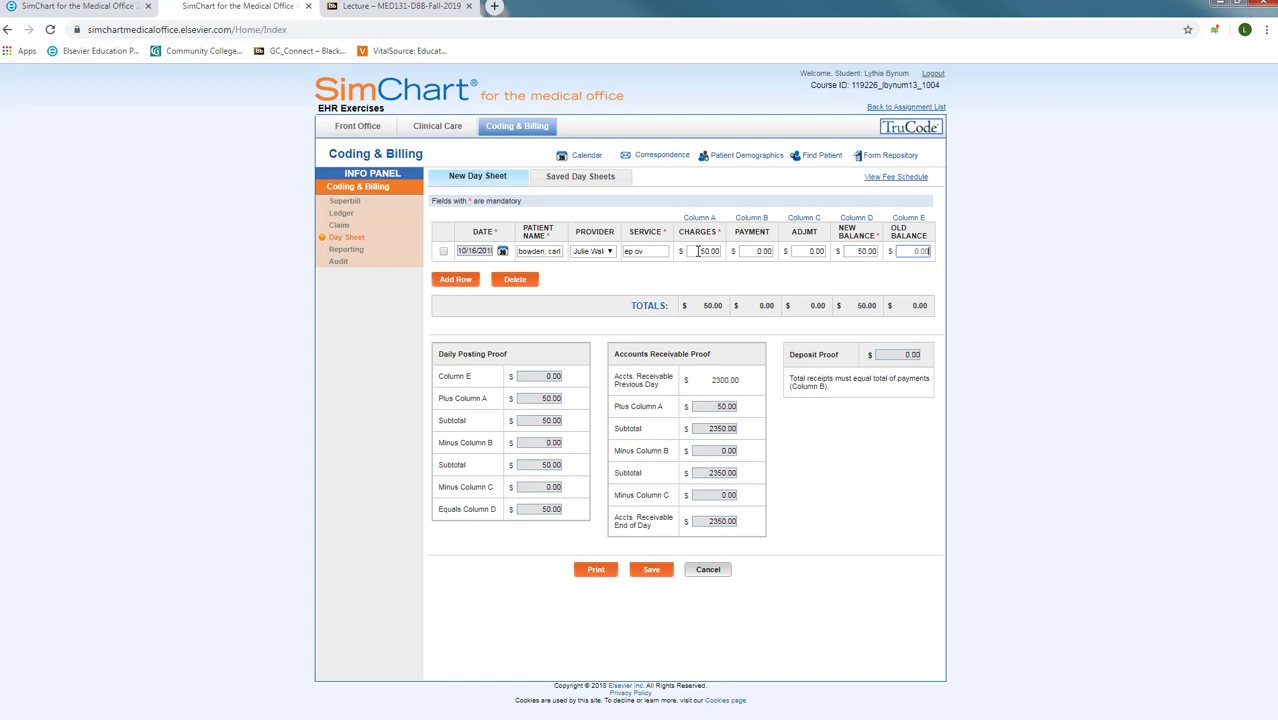
left_click(903, 250)
Step: Add an empty second transaction row below the 10/16/2019 entry
left_click(449, 282)
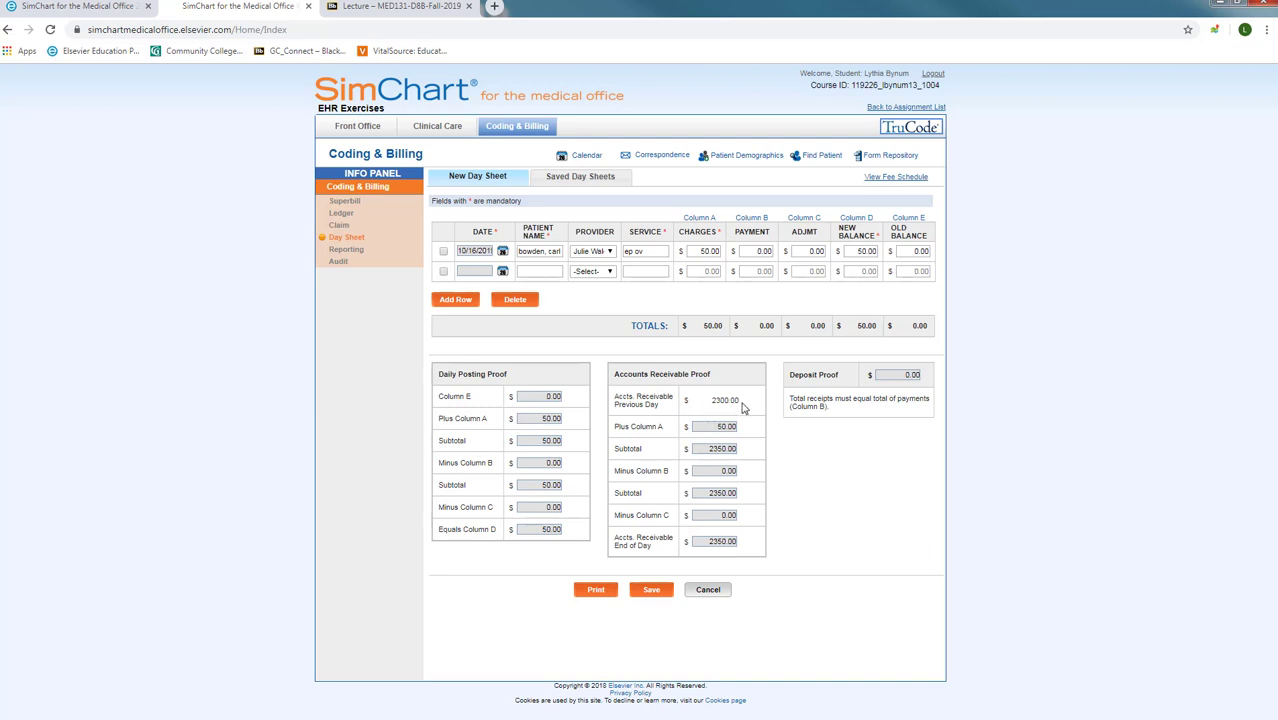
left_click(581, 186)
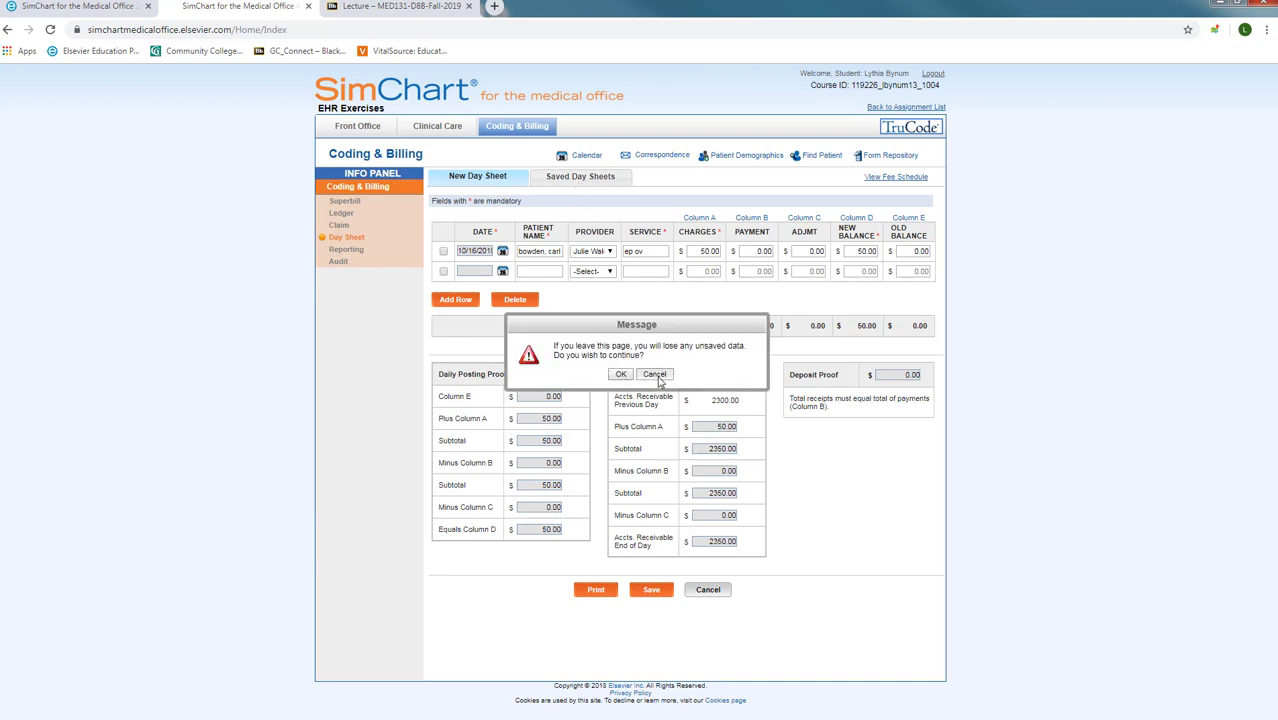
left_click(654, 374)
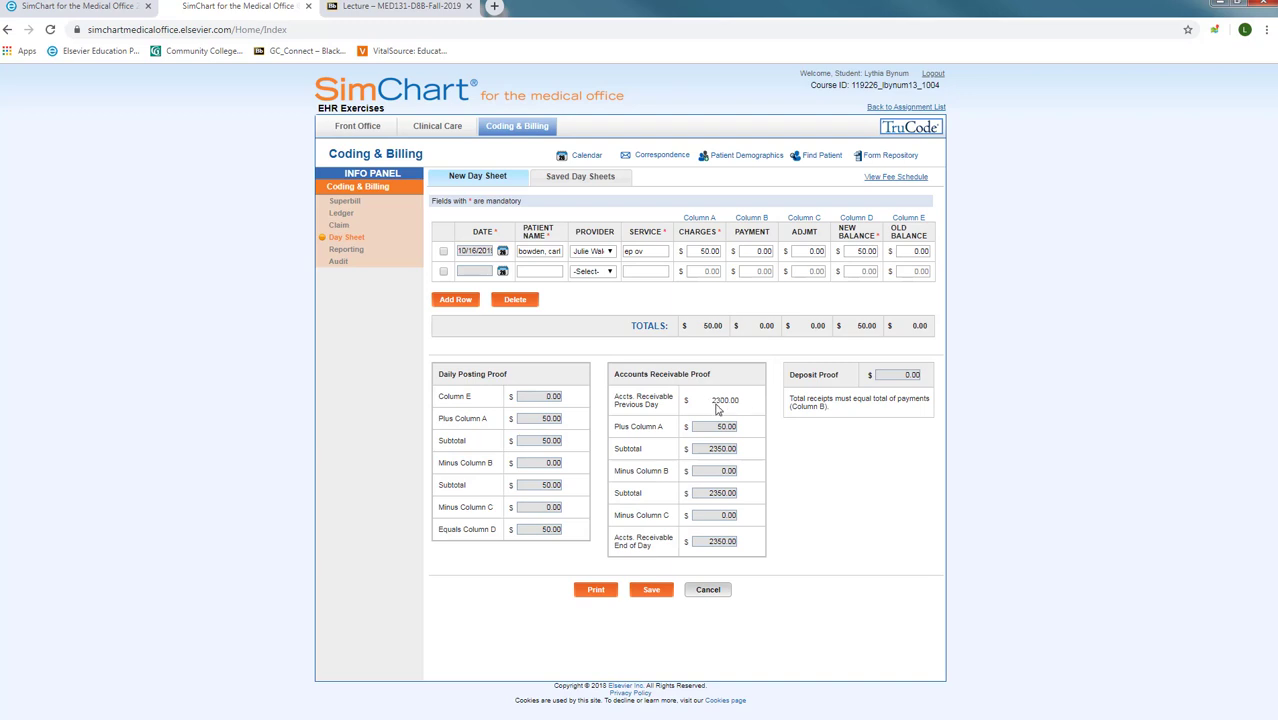